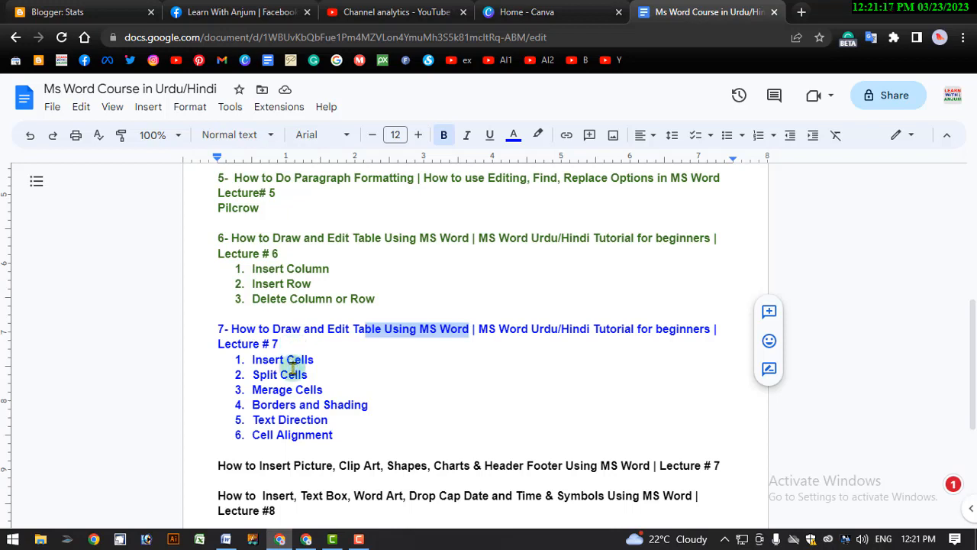
- Highlight the Lecture 7 subtopics from Insert Cells to Cell Alignment in the course outline
mouse_move(255, 359)
mouse_down()
mouse_move(339, 389)
mouse_move(379, 413)
mouse_move(388, 434)
mouse_up()
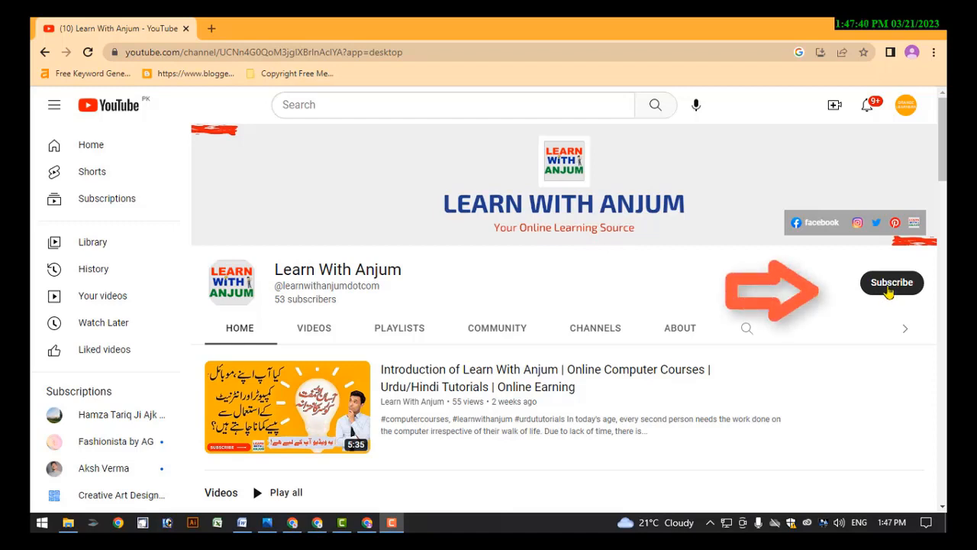
- Subscribe to the Learn With Anjum YouTube channel and set its notifications to All
click(888, 286)
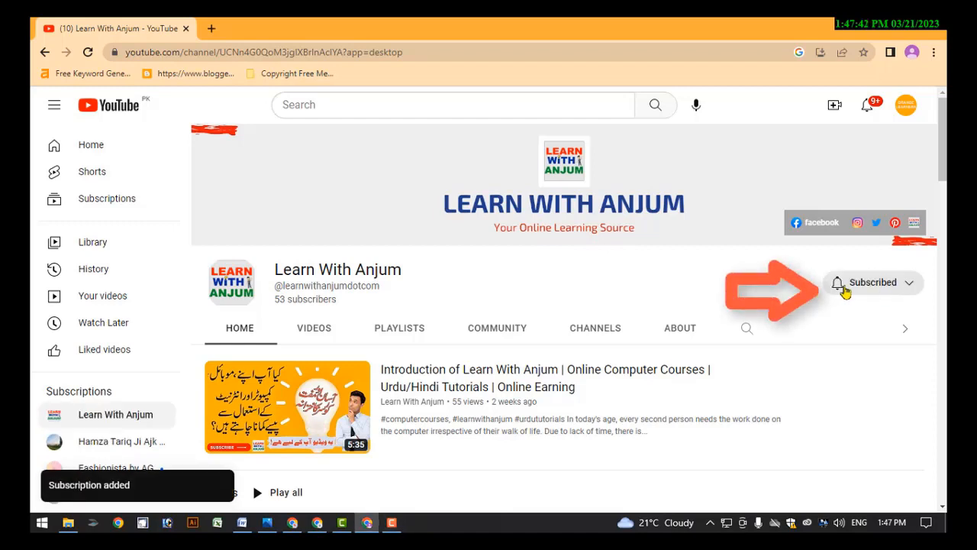
click(845, 293)
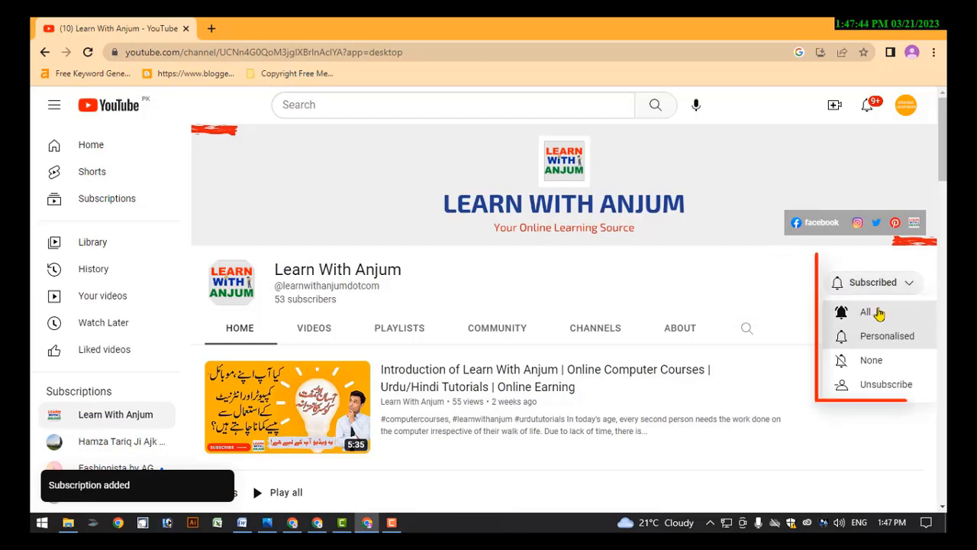
click(879, 313)
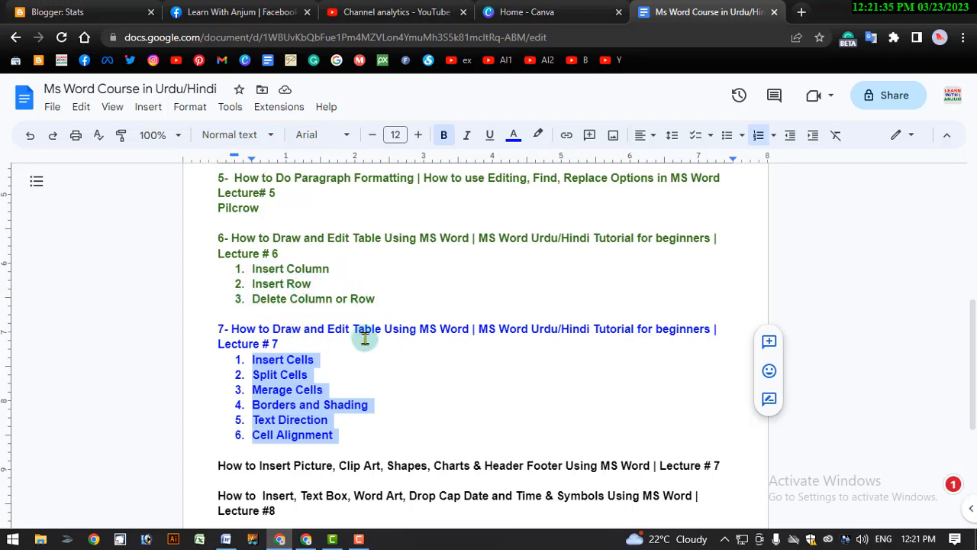
- Switch to the Word document with the contact table and view the available table insertion options
click(226, 539)
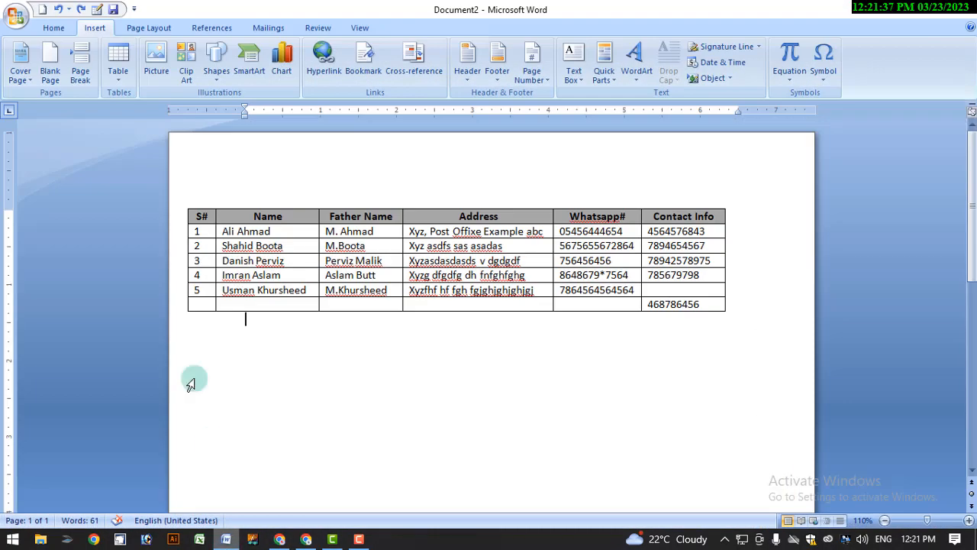
click(120, 73)
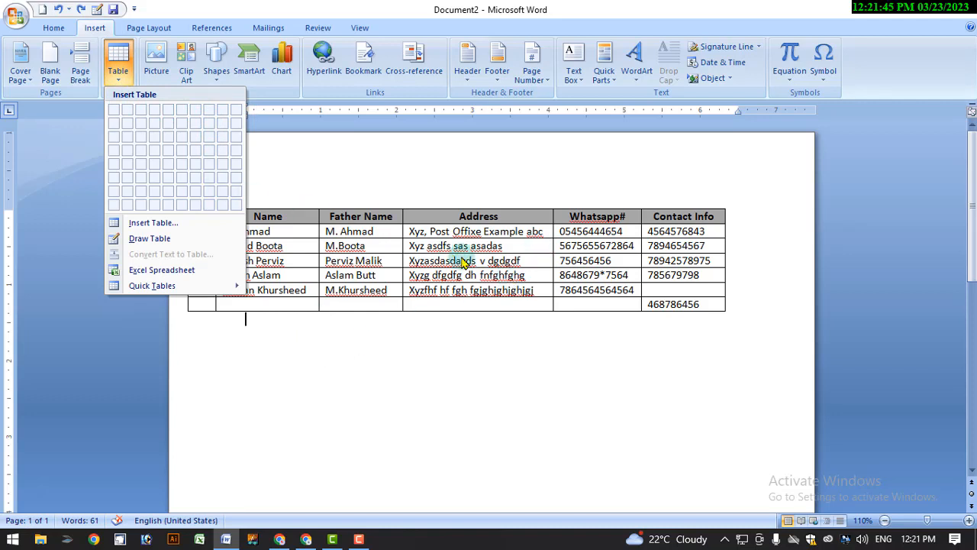
click(468, 323)
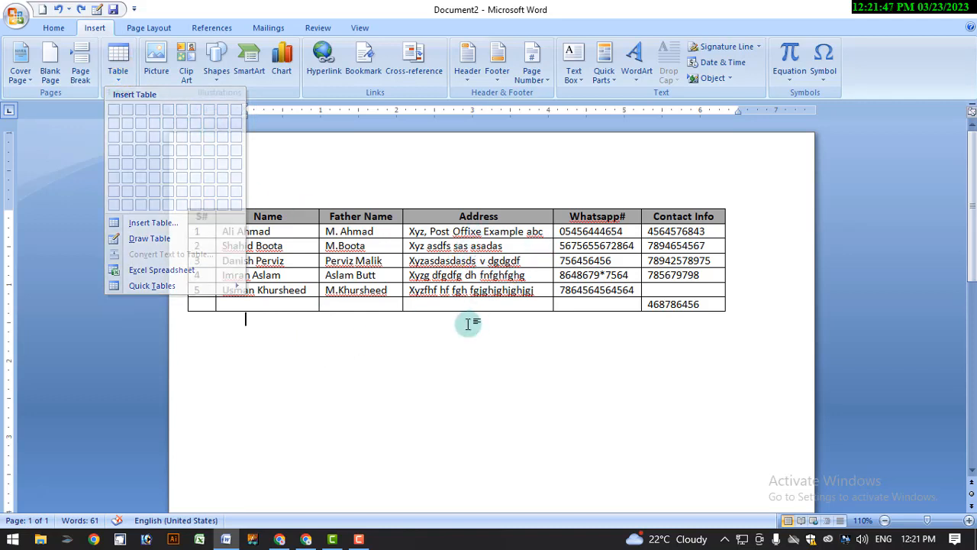
- Return to the Google Docs course outline and highlight the Lecture 6 heading with its column and row subtopics
click(279, 540)
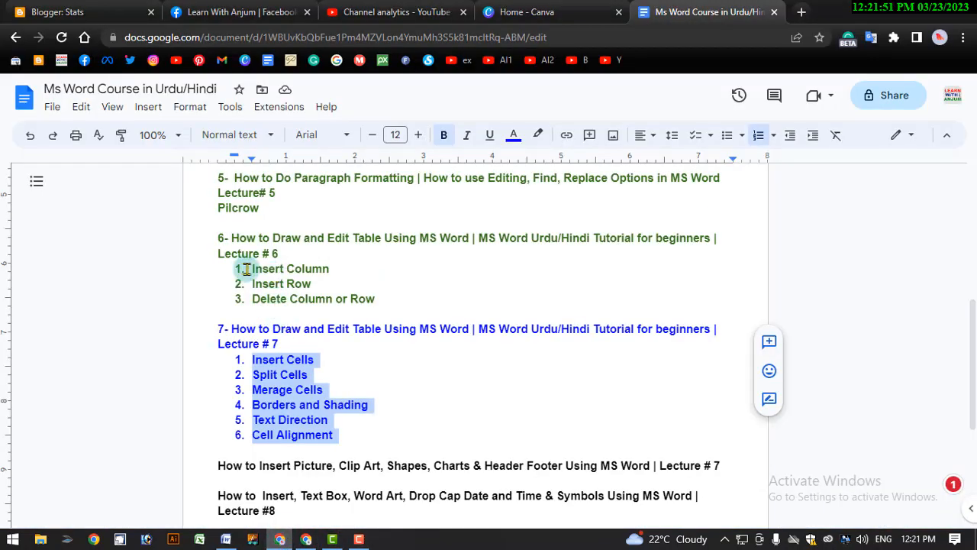
drag(246, 268, 330, 269)
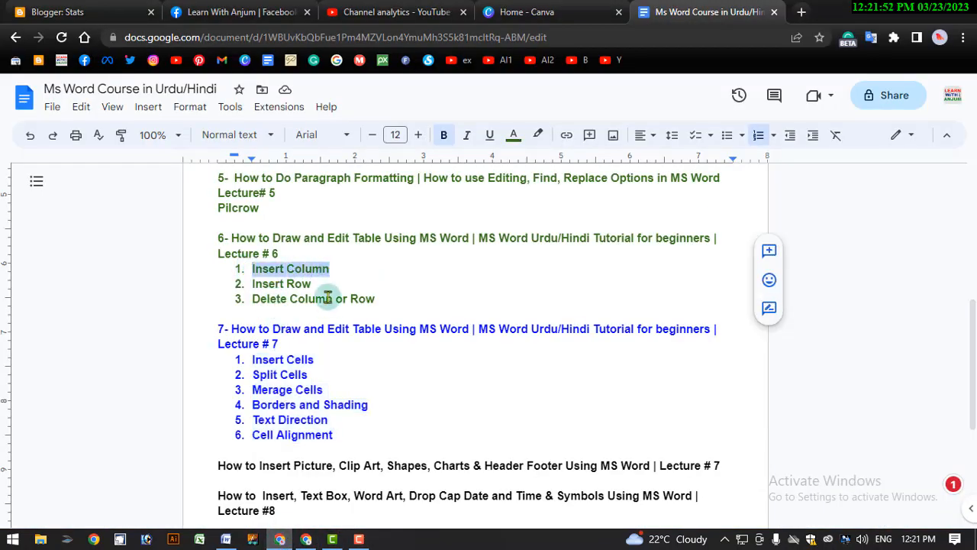
click(226, 539)
click(280, 539)
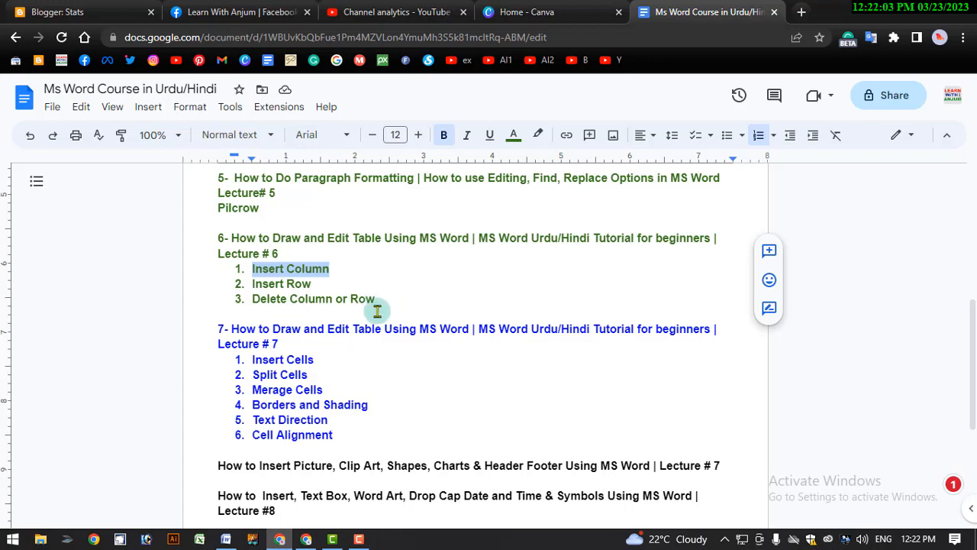
drag(220, 237, 403, 300)
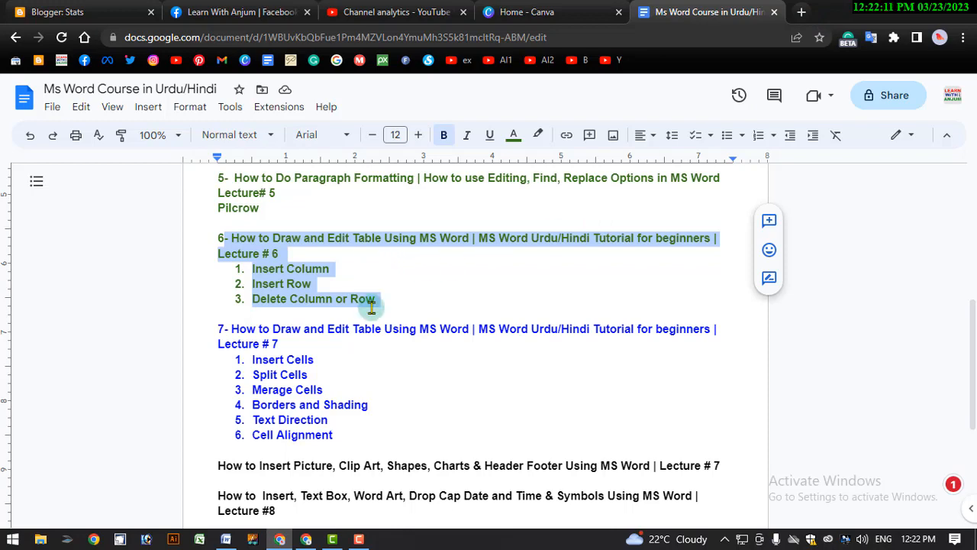
- Review the Lecture 5 entry in the course outline, highlighting its Editing, Find, Replace wording
scroll(372, 306, up, 2)
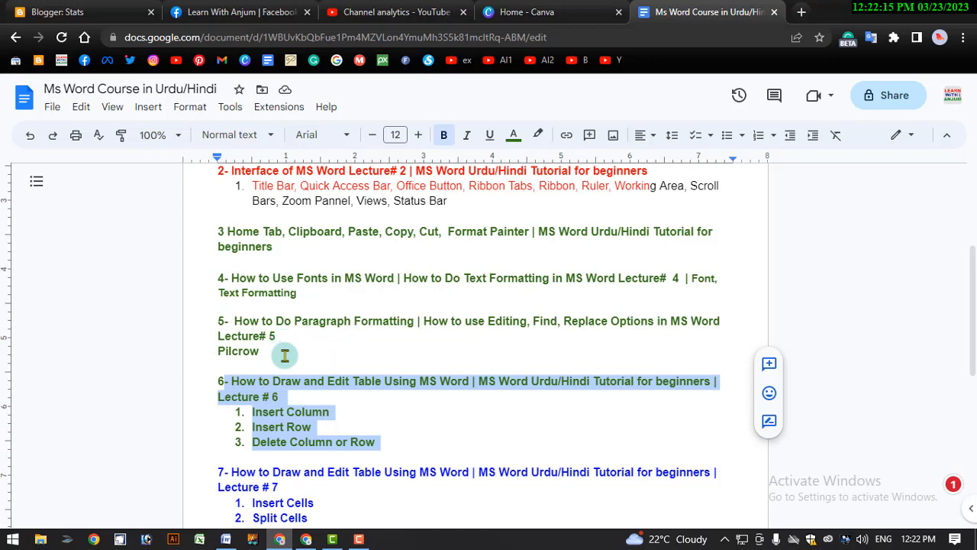
drag(284, 354, 218, 317)
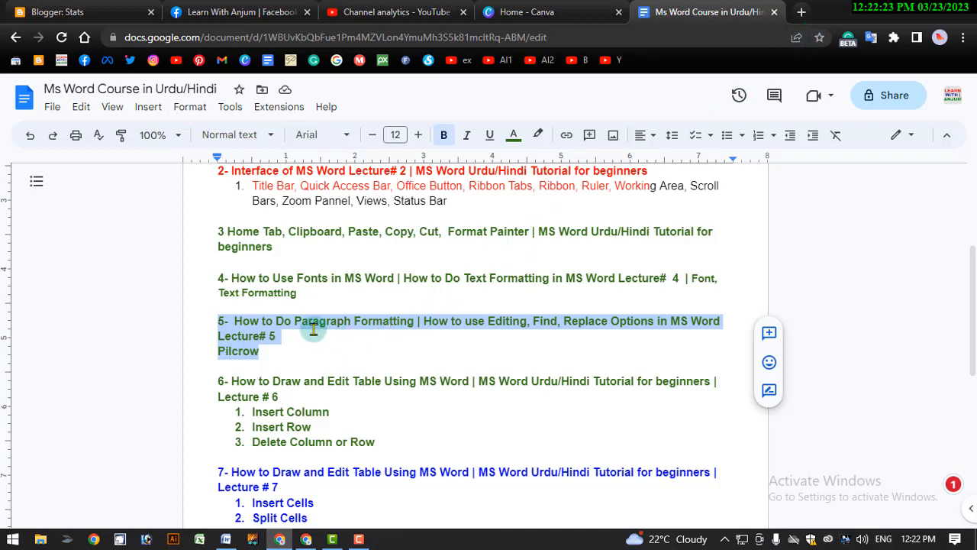
click(413, 325)
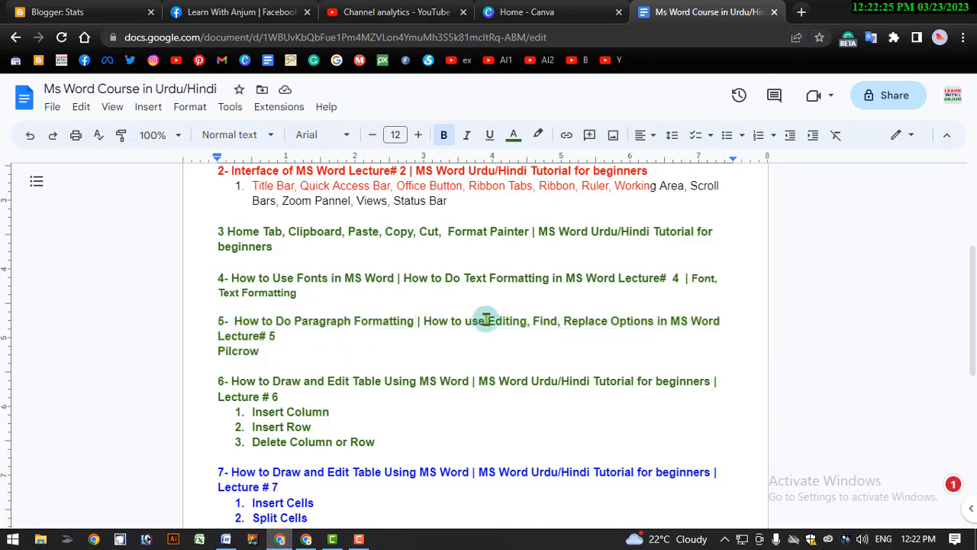
drag(487, 321, 611, 323)
scroll(339, 342, up, 2)
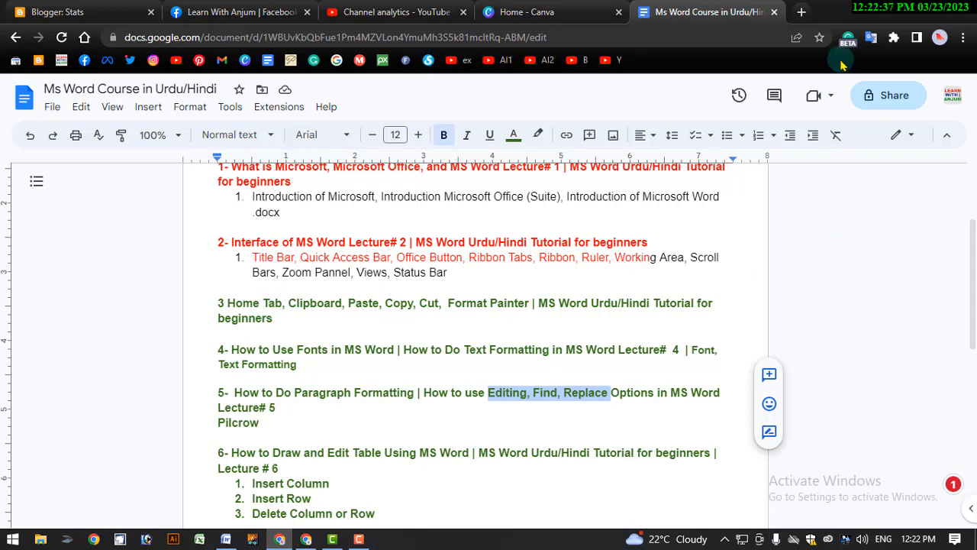
scroll(579, 314, down, 2)
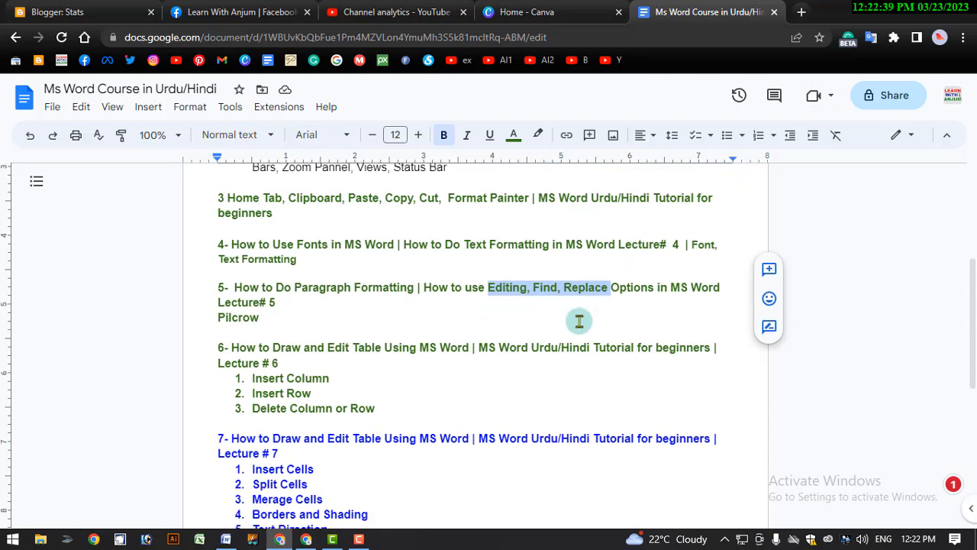
scroll(579, 321, down, 1)
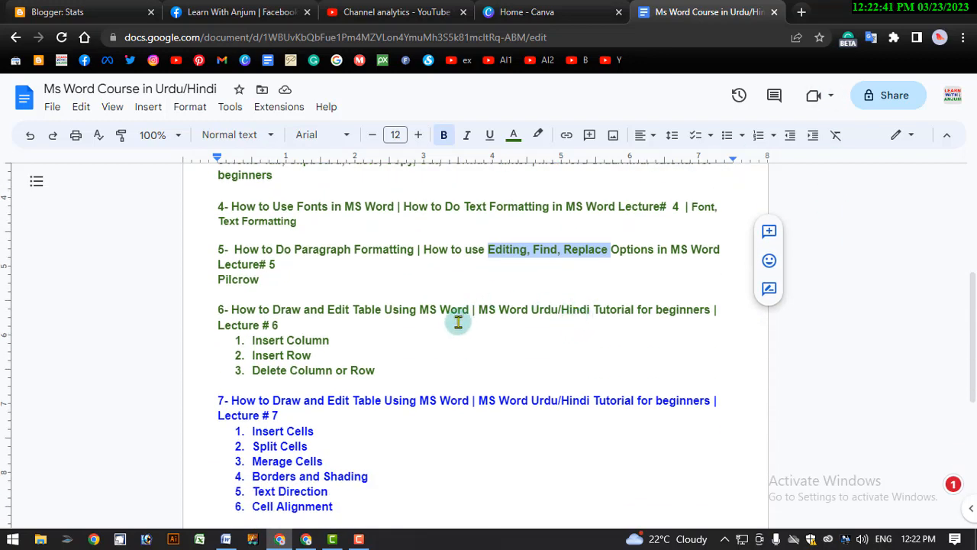
scroll(458, 322, up, 2)
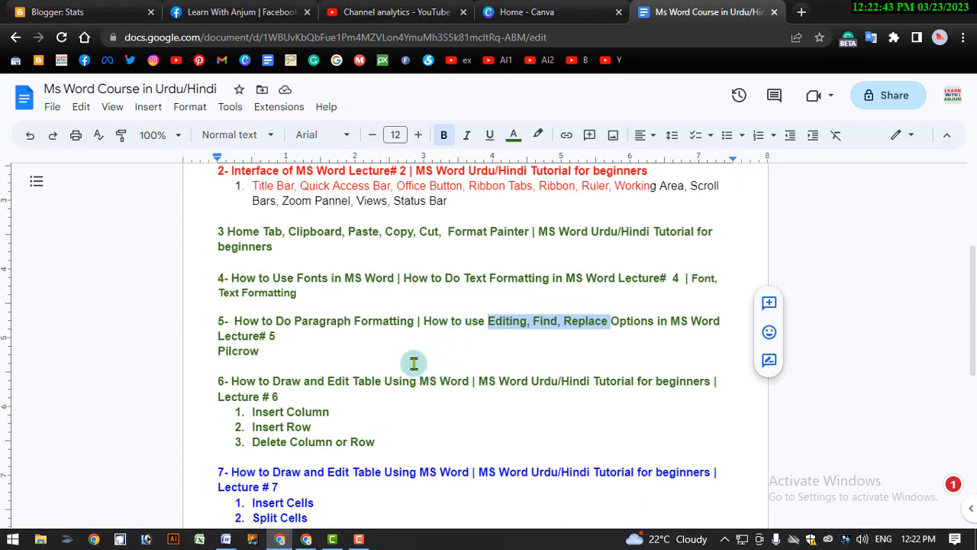
- Highlight the entries for lectures 3 to 5 in the outline, and the Insert Cells subtopic under Lecture 7
drag(274, 350, 204, 217)
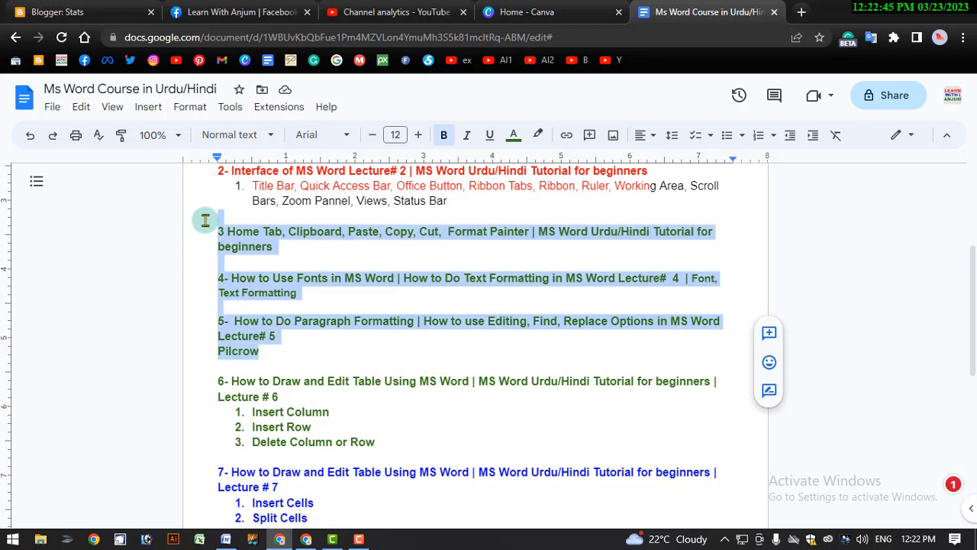
scroll(290, 317, down, 4)
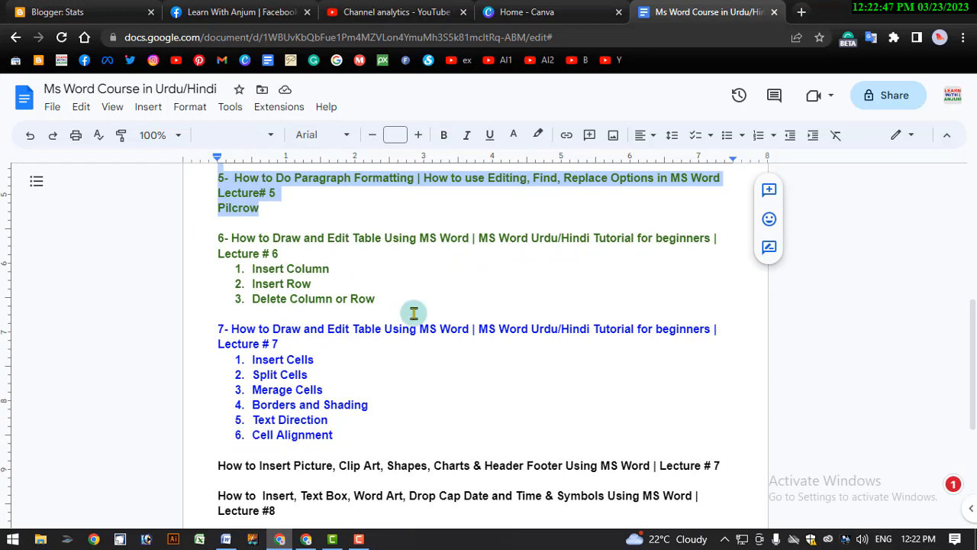
click(419, 345)
scroll(435, 359, down, 4)
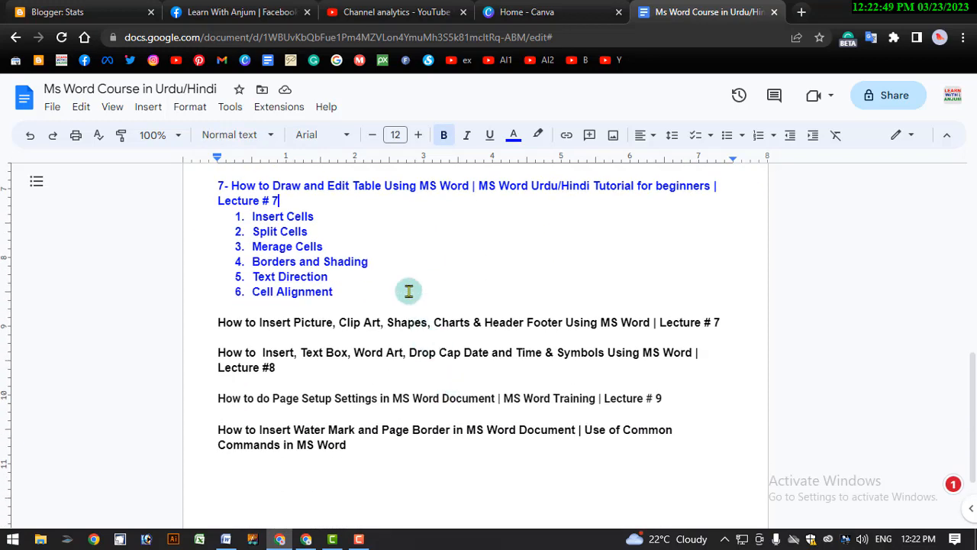
scroll(458, 290, up, 2)
drag(314, 288, 261, 288)
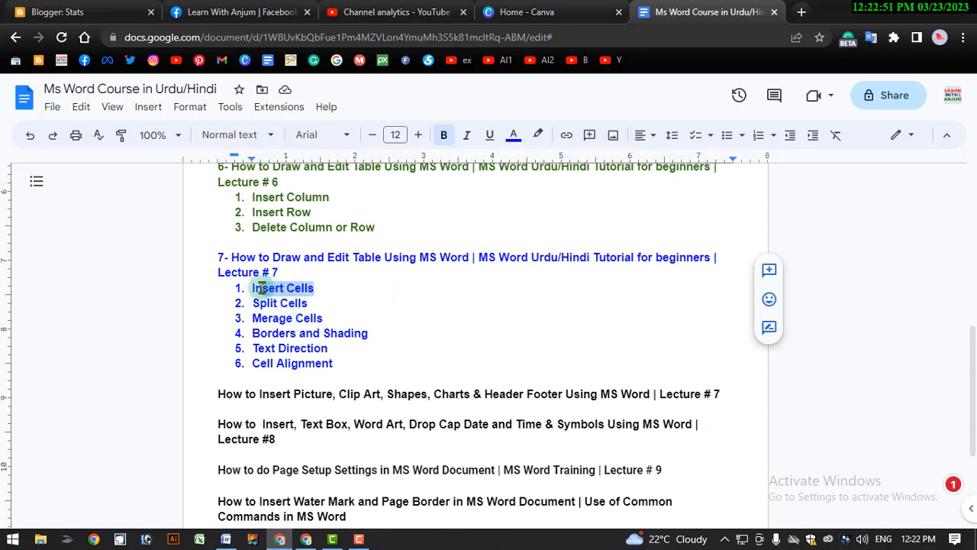
- Switch to Word and try inserting a cell at the last Contact Info entry with the Shift cells right option
click(226, 539)
click(292, 428)
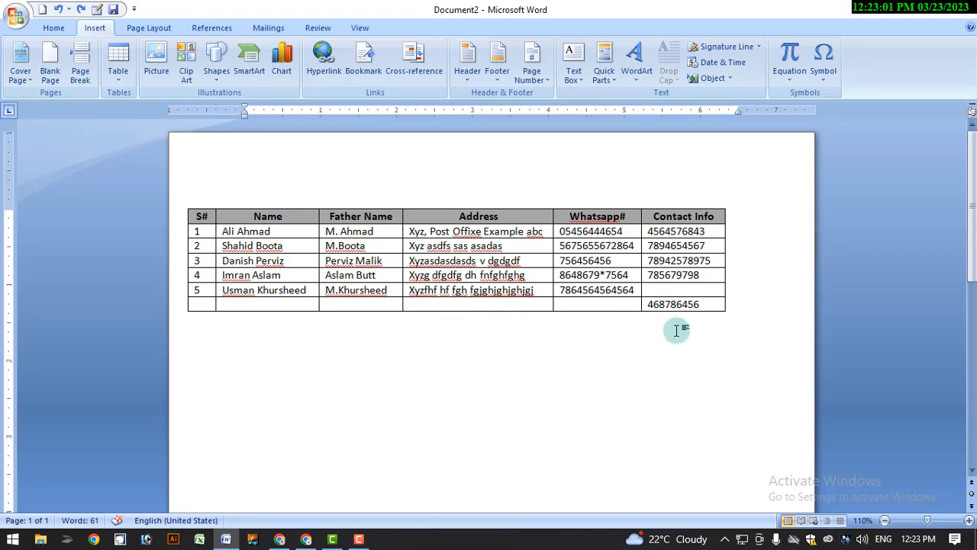
click(682, 289)
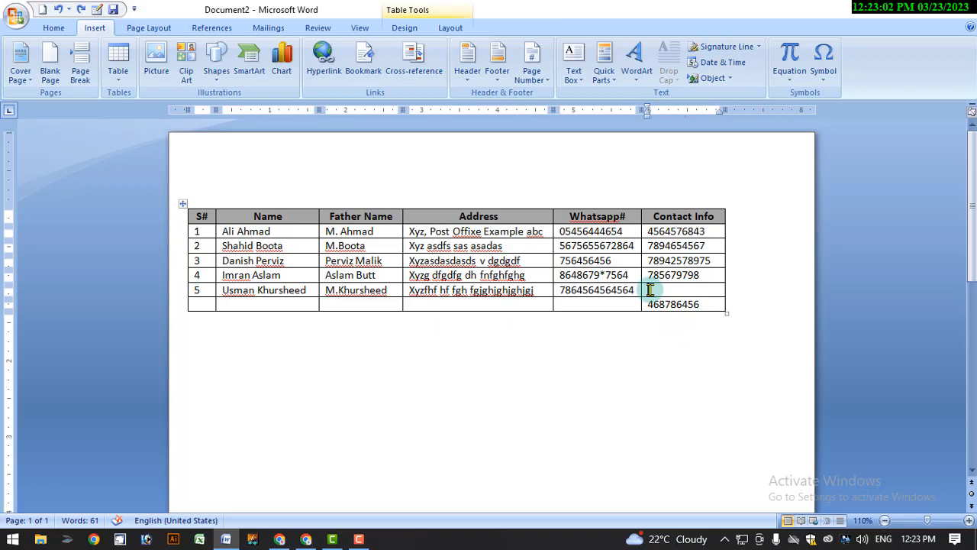
right_click(710, 306)
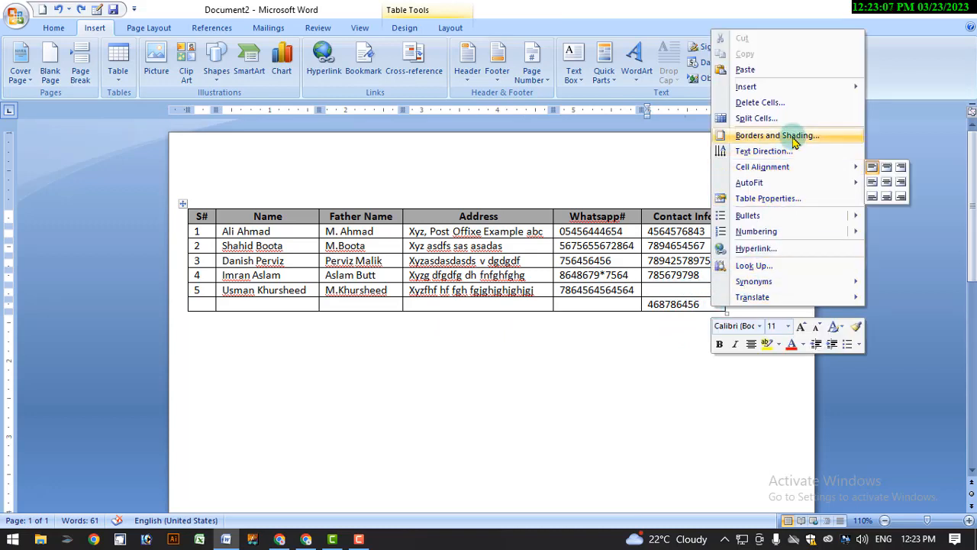
mouse_move(790, 88)
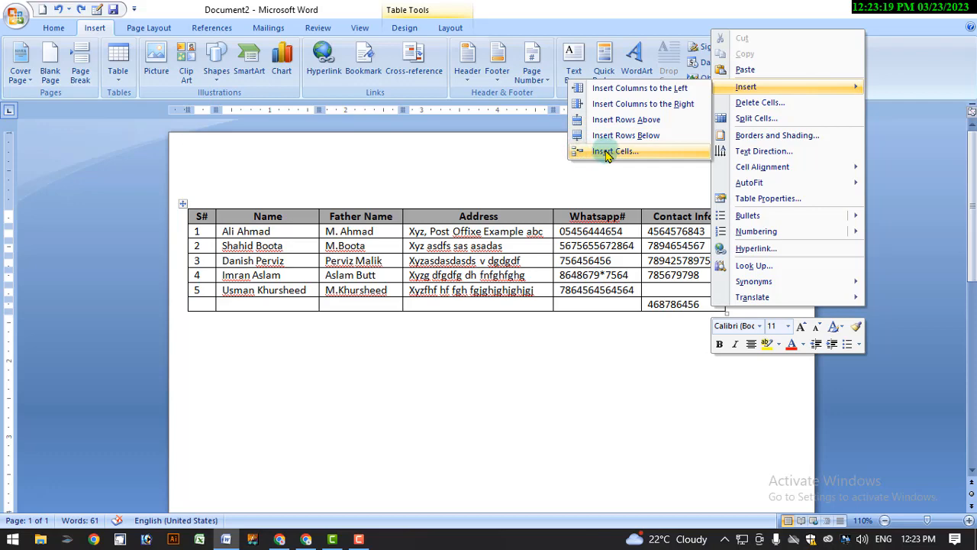
click(578, 152)
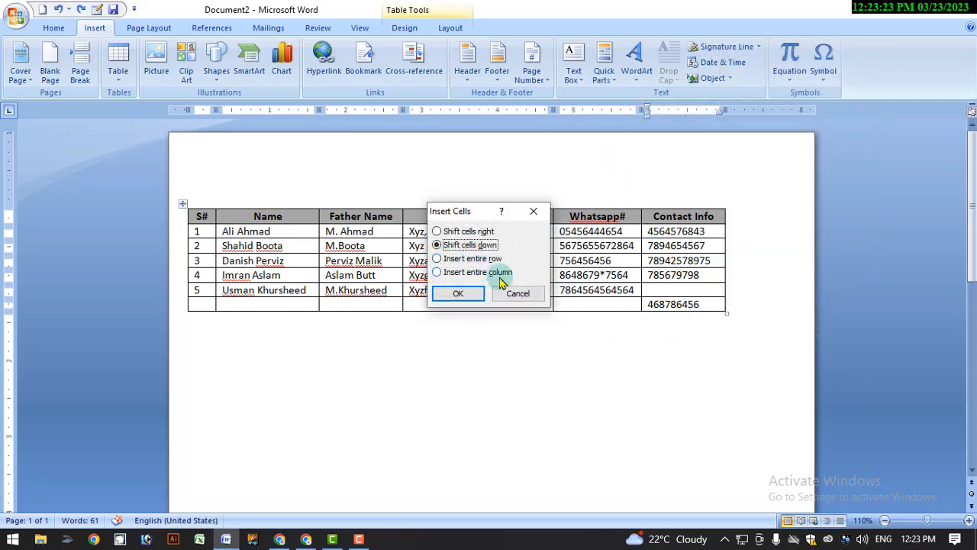
click(437, 232)
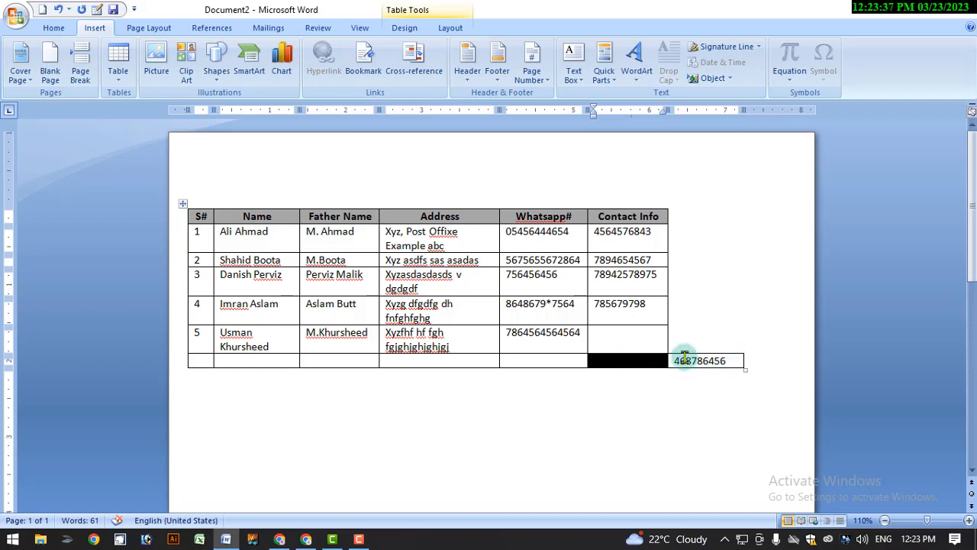
- Insert a cell at the last Contact Info entry with Shift cells down, and highlight the bottom row's empty cells
click(492, 245)
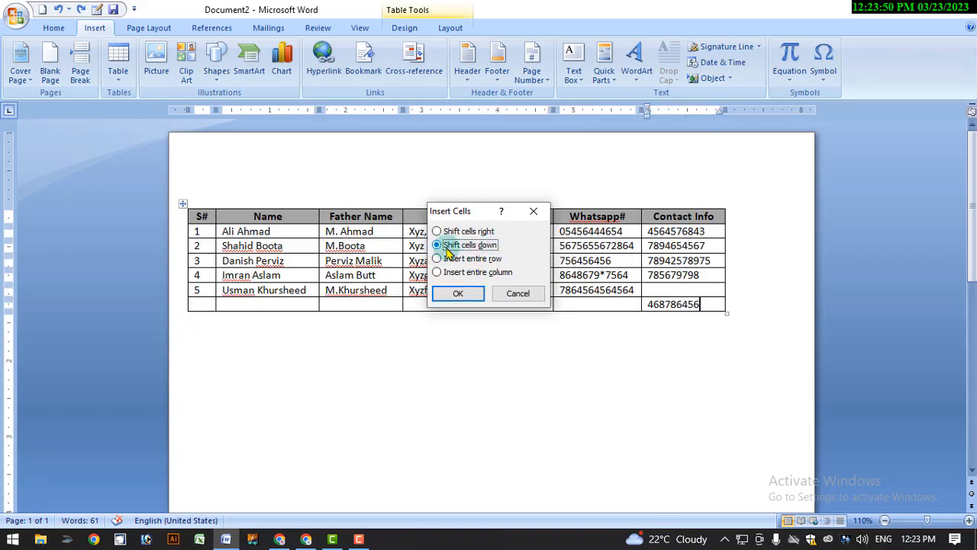
click(458, 295)
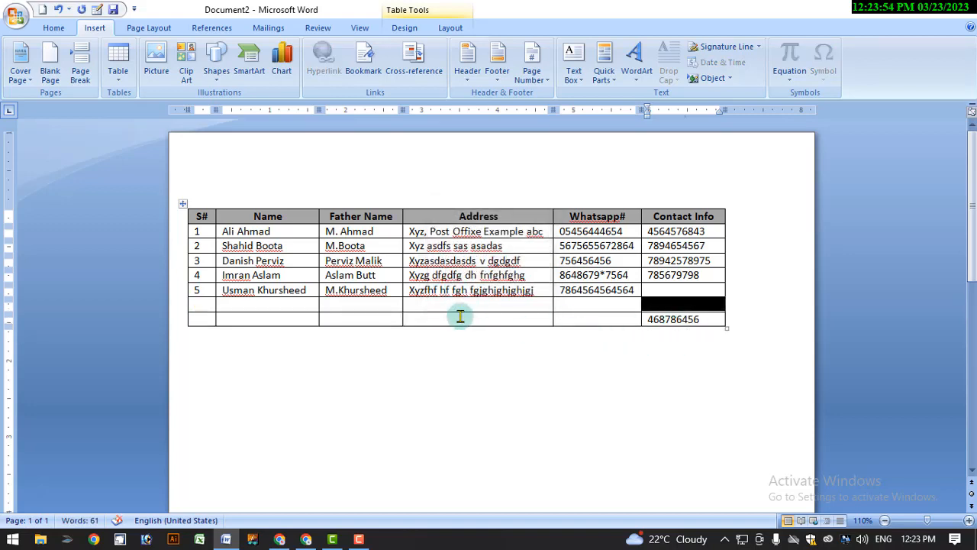
drag(608, 321, 203, 321)
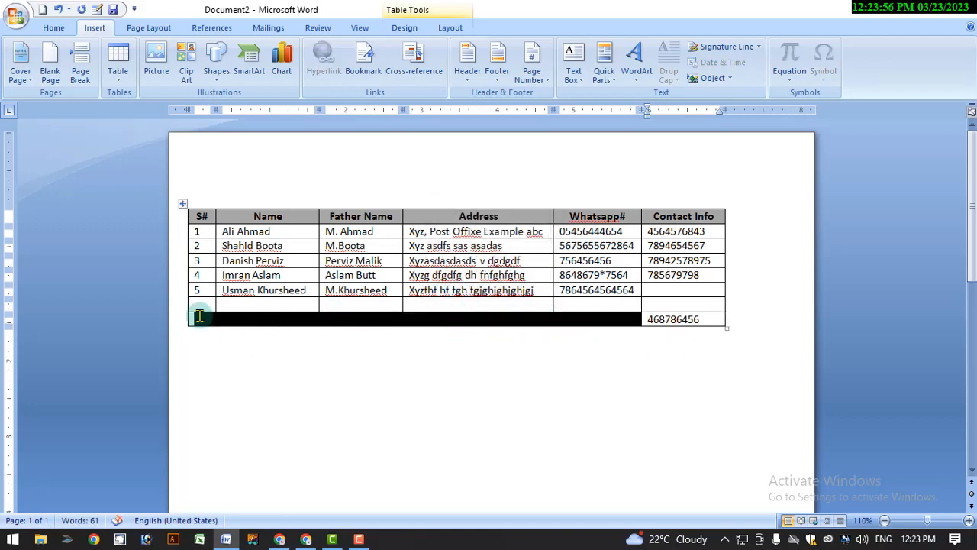
click(712, 317)
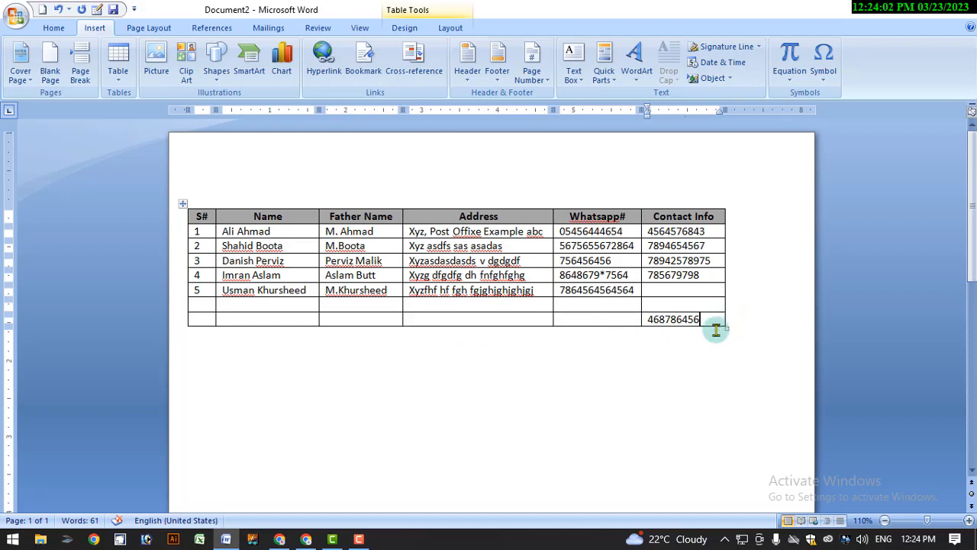
- Erase the borders of the empty cells in the table's last two rows, from the S# column through Whatsapp#
click(198, 206)
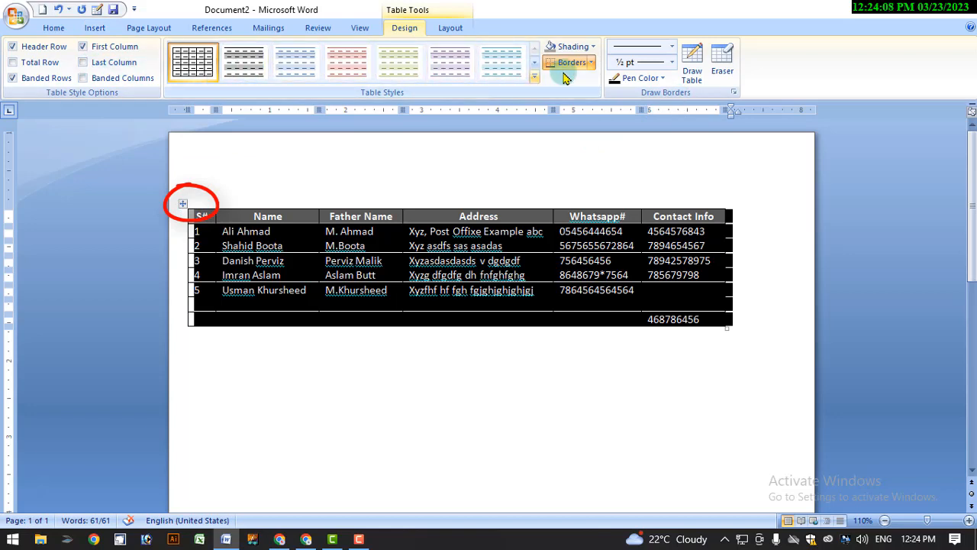
click(723, 67)
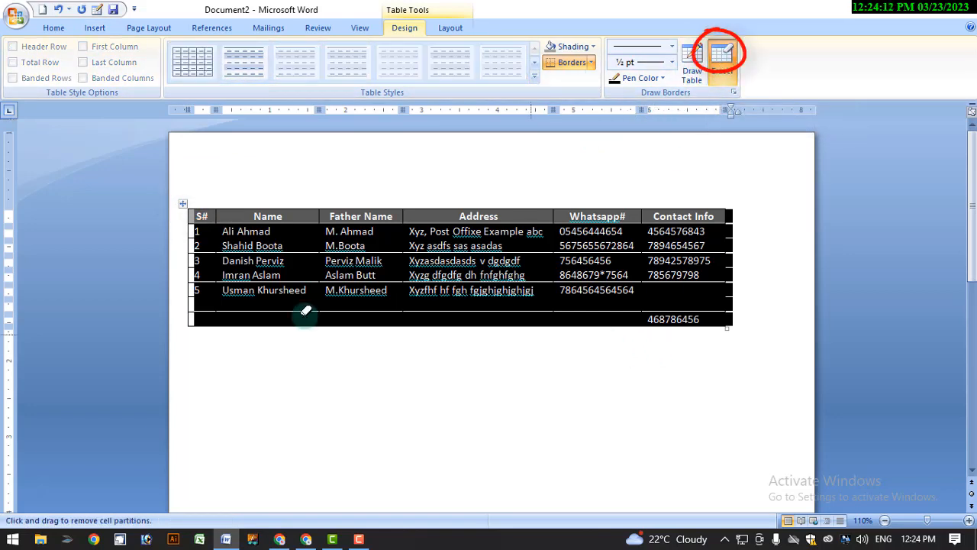
mouse_move(190, 306)
mouse_down()
mouse_move(377, 331)
mouse_move(593, 326)
mouse_up()
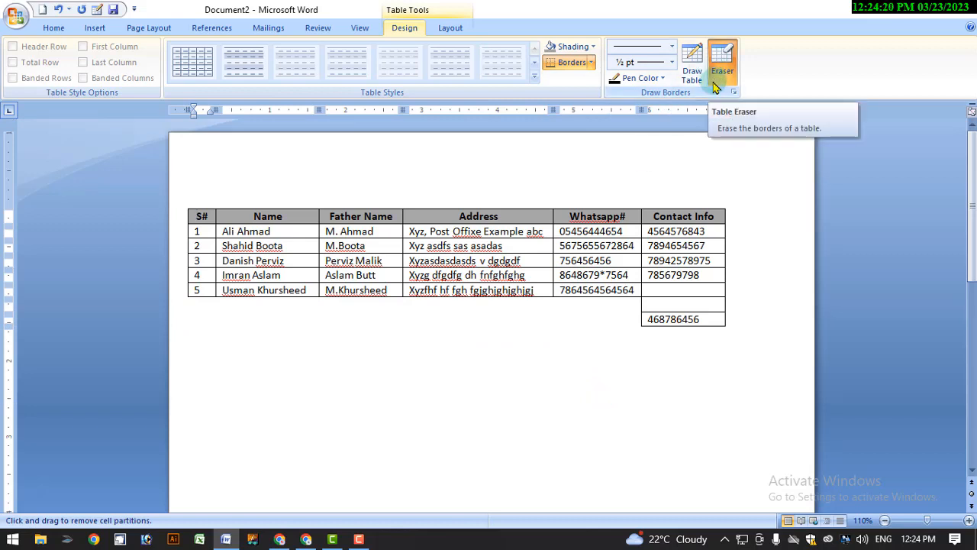
- Undo the erasing of borders in the table's last two rows and stop using the Eraser
key(ctrl+a)
click(689, 280)
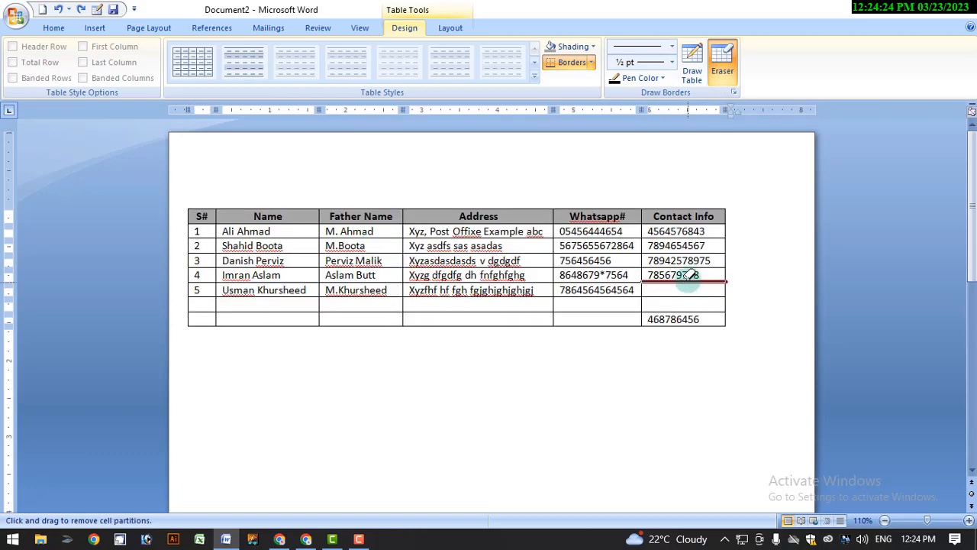
key(ctrl+a)
key(Escape)
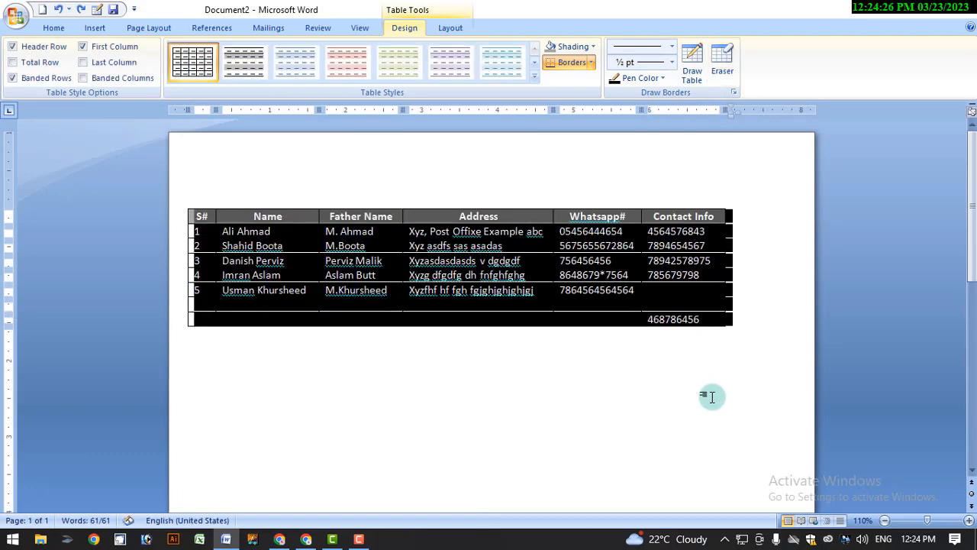
click(711, 395)
key(ctrl+z)
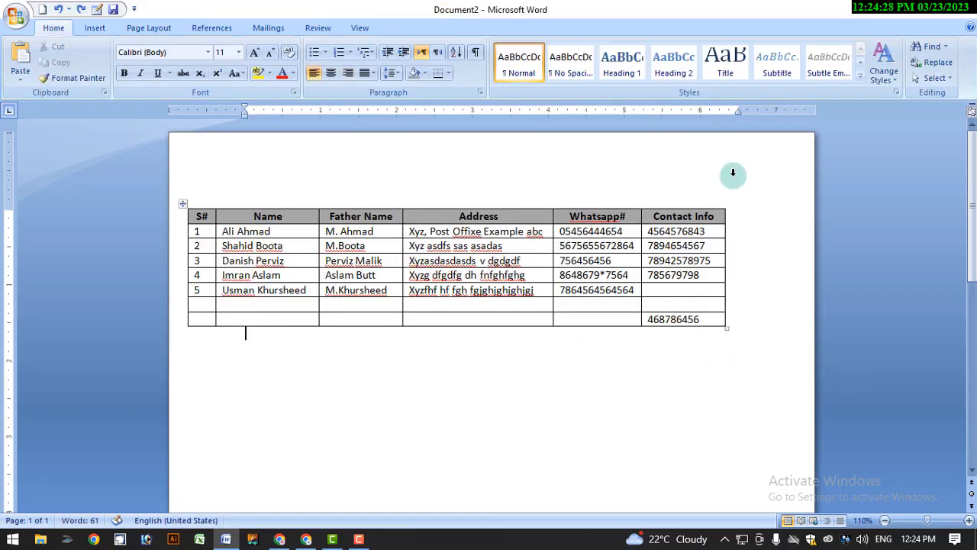
- Move the contact number from the bottom row's Contact Info cell to the empty Contact Info cell of entry 5
right_click(698, 322)
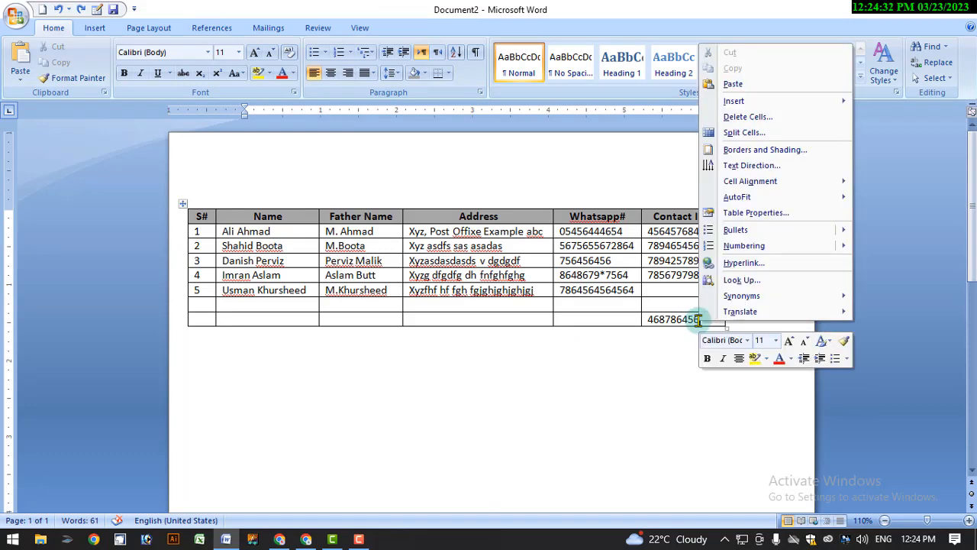
click(624, 331)
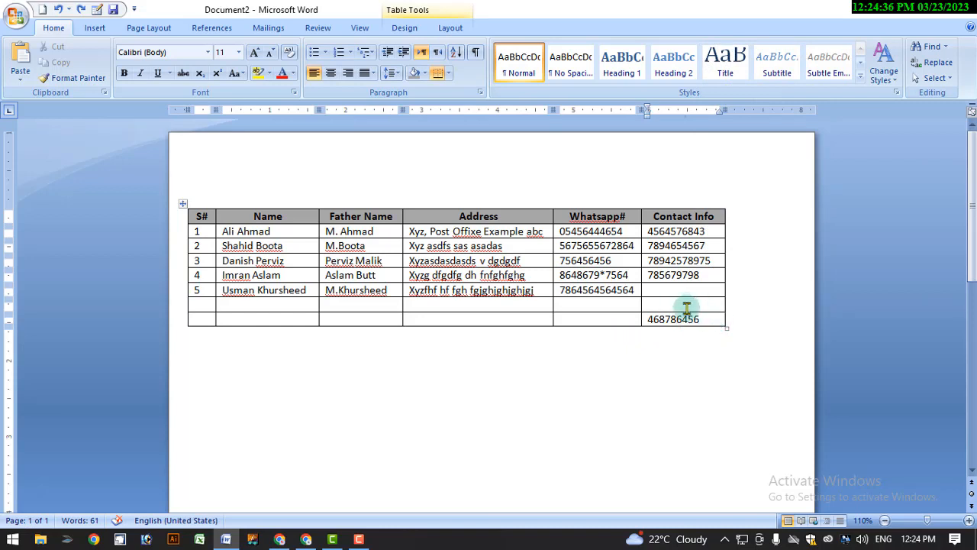
drag(704, 319, 662, 326)
key(ctrl+c)
right_click(661, 325)
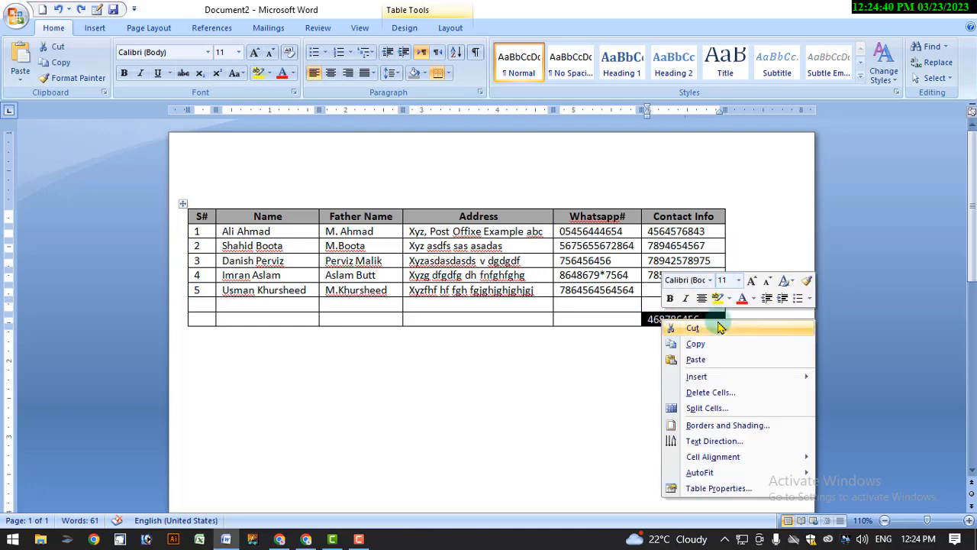
click(693, 327)
right_click(693, 290)
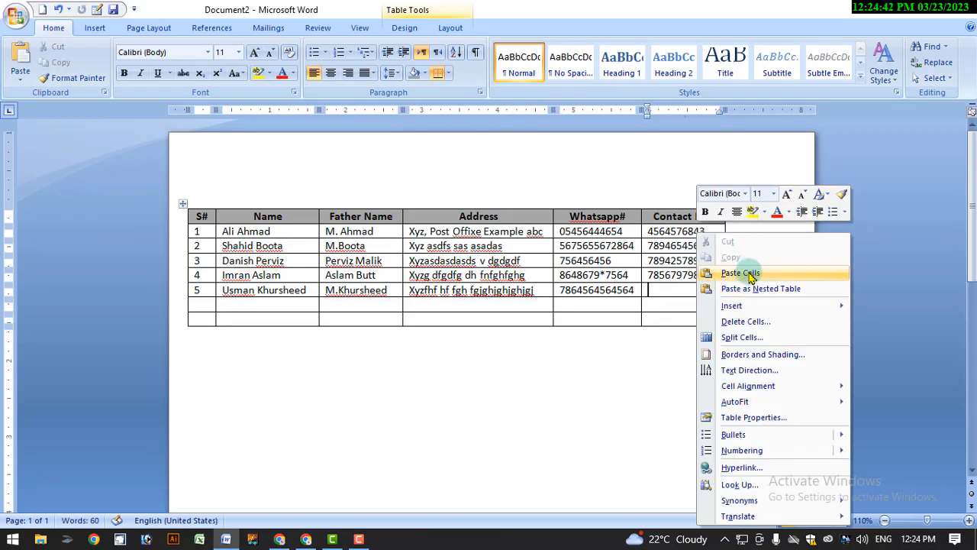
click(741, 272)
- Split the empty bottom Contact Info cell into 2 columns and 1 row, and highlight the two halves
click(681, 319)
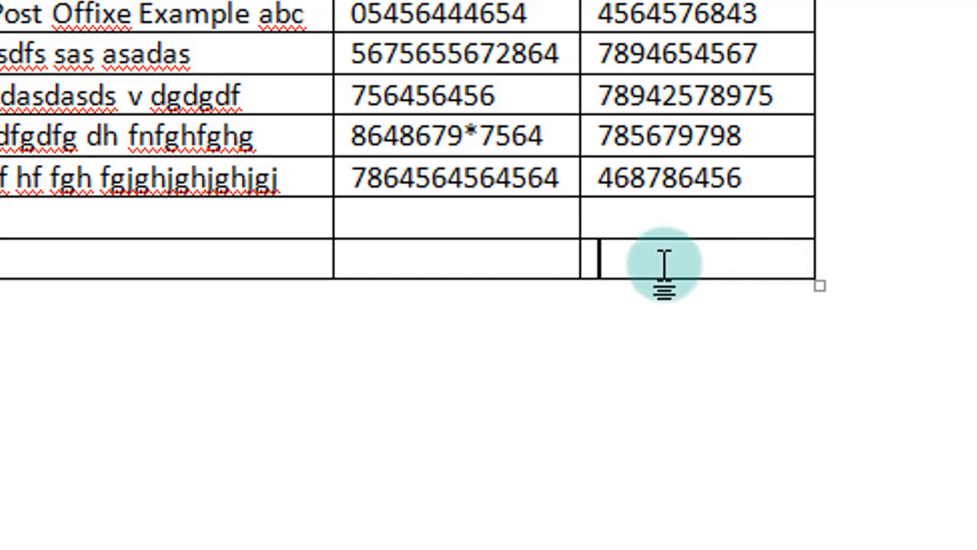
right_click(662, 262)
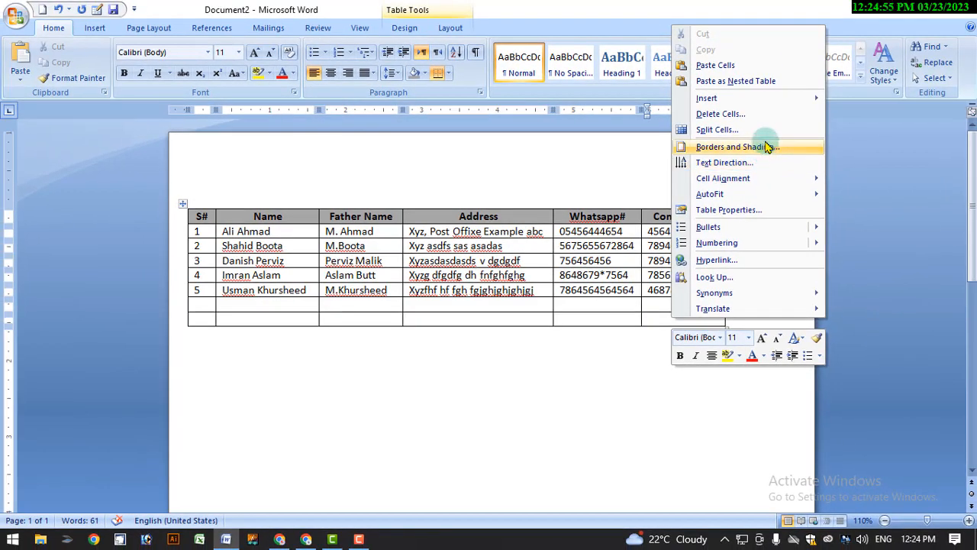
click(756, 130)
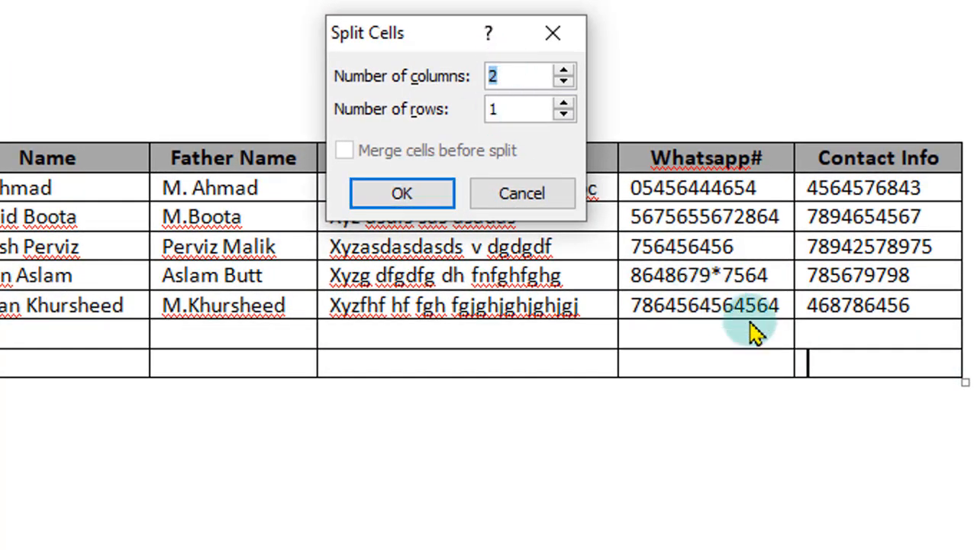
click(402, 194)
click(763, 464)
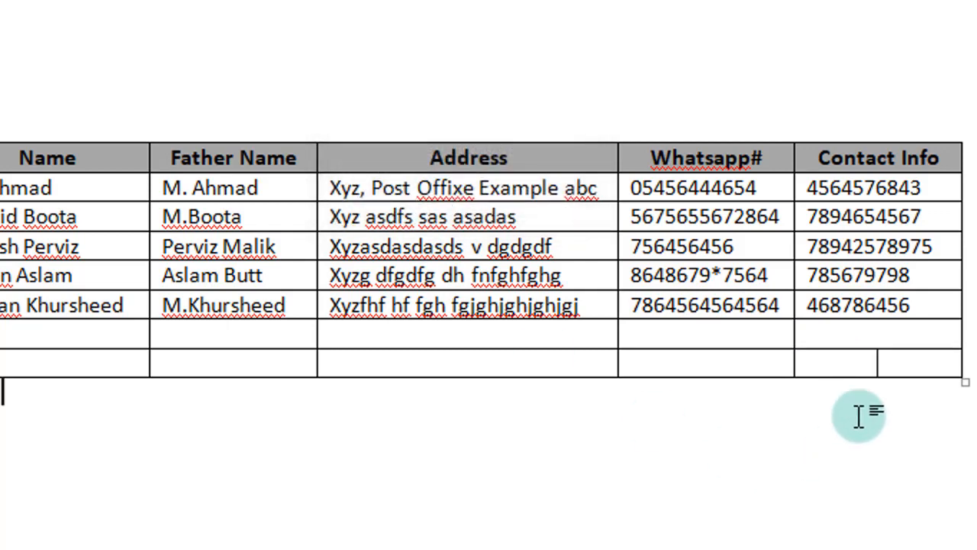
click(815, 357)
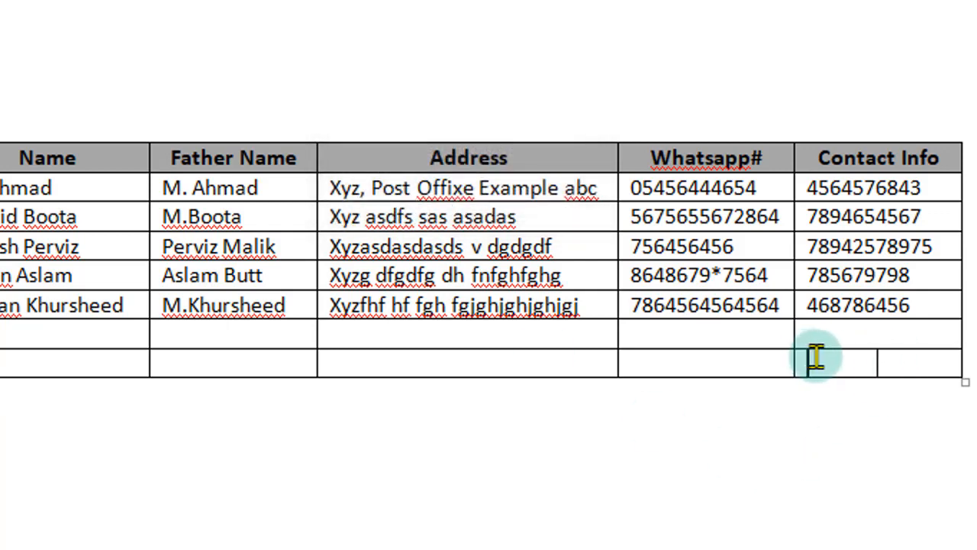
drag(815, 358, 930, 362)
click(928, 363)
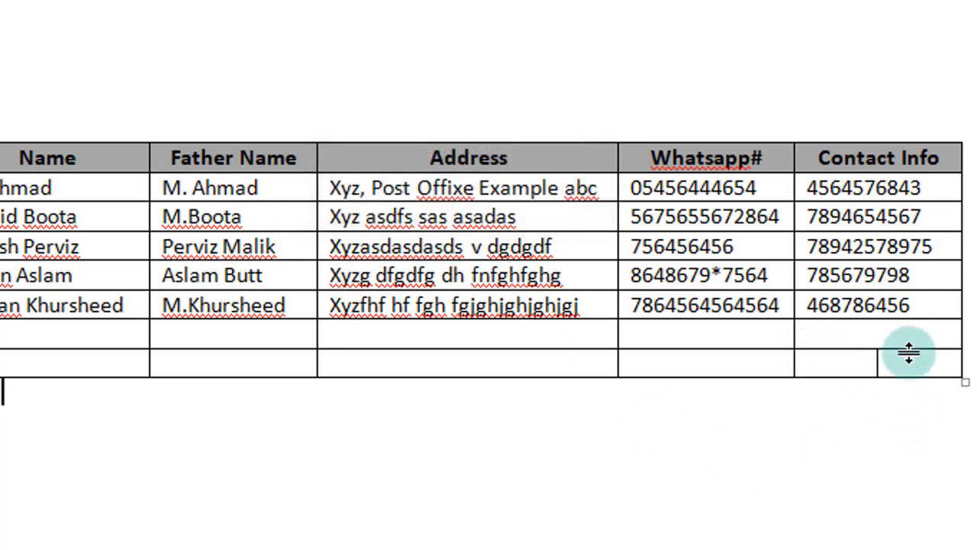
- Undo the two-column split and split the bottom Contact Info cell into 2 columns and 2 rows instead
right_click(863, 360)
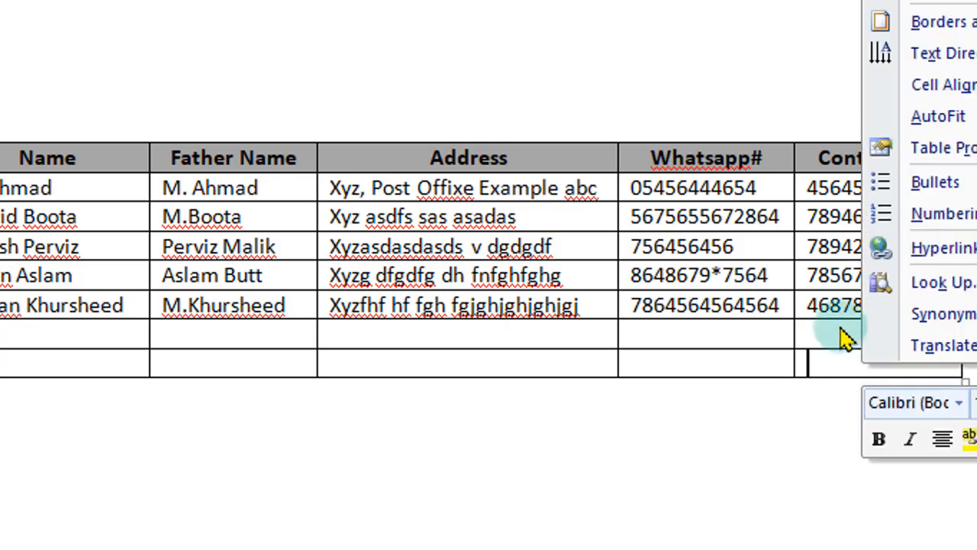
click(960, 6)
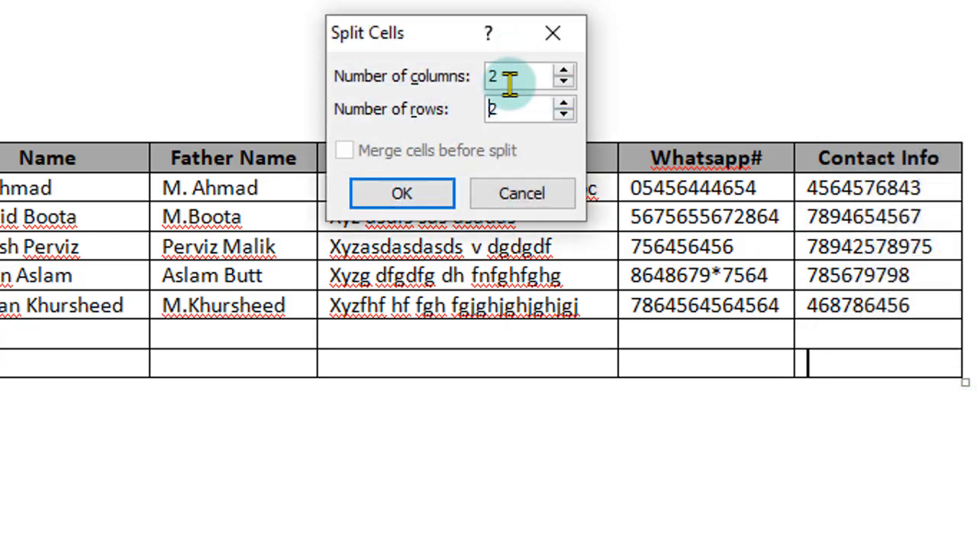
click(403, 195)
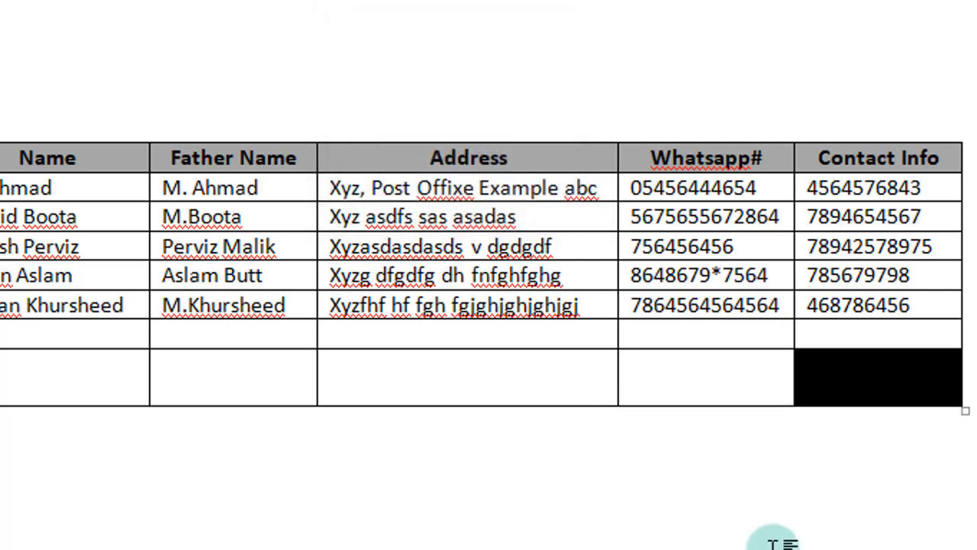
click(774, 527)
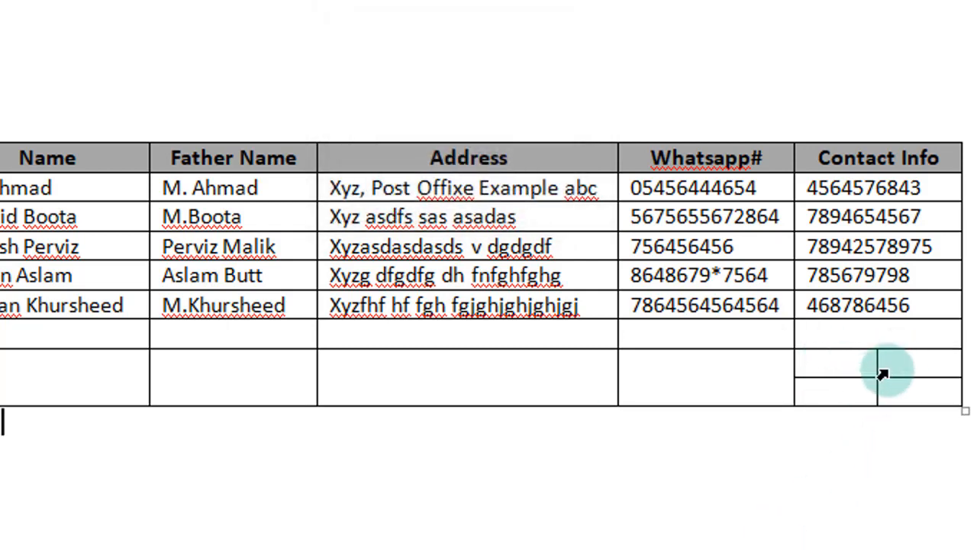
- Highlight the columns and rows of the split cells under Contact Info to point out the new divisions
drag(906, 366, 908, 393)
click(842, 408)
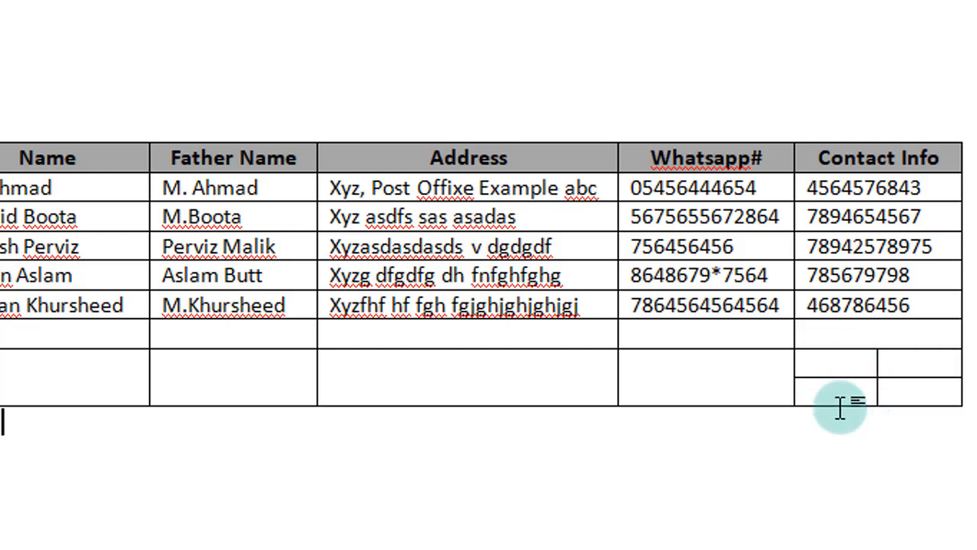
drag(840, 367, 846, 451)
click(846, 452)
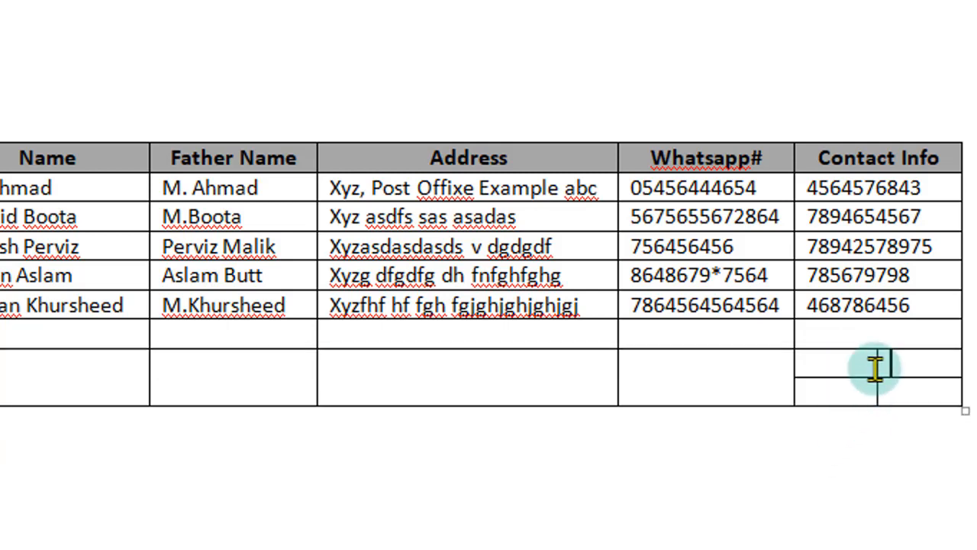
drag(873, 366, 827, 405)
click(916, 395)
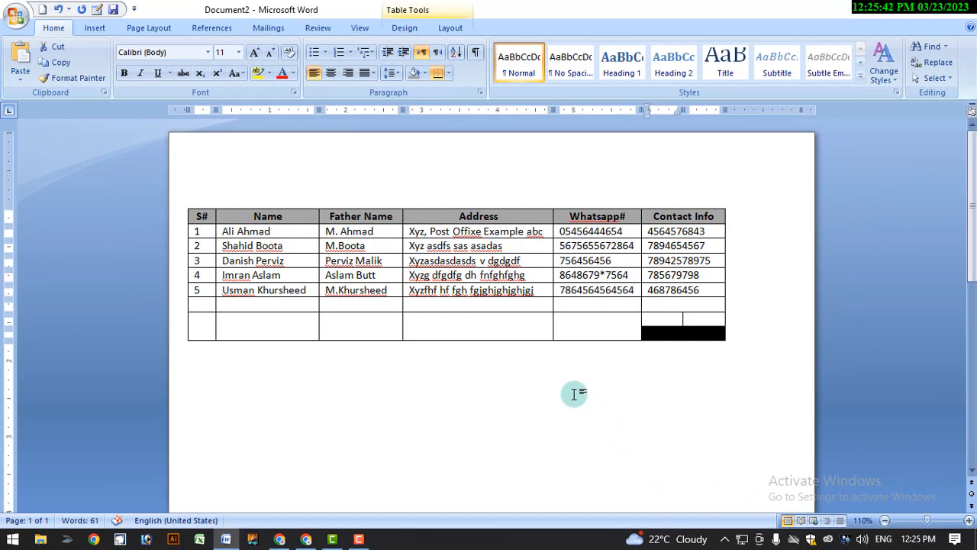
click(628, 384)
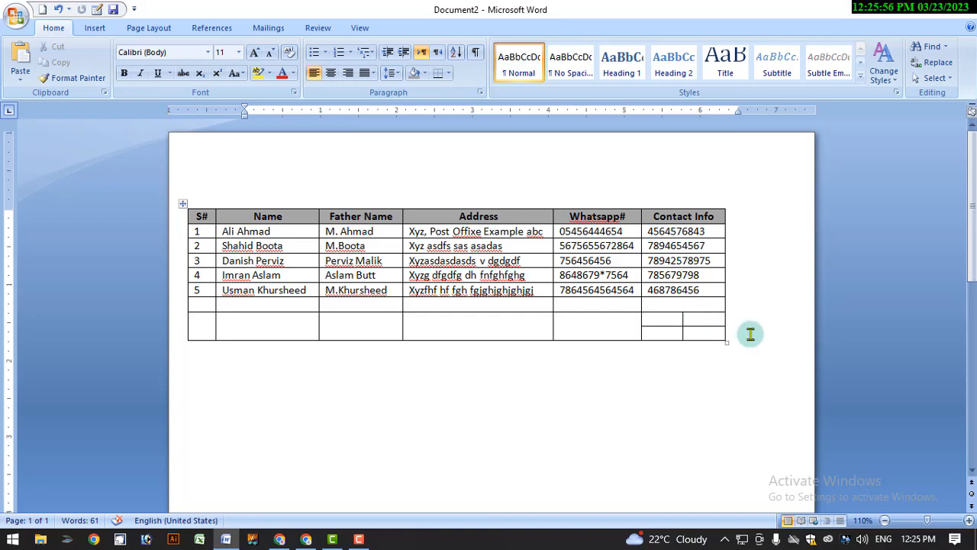
- Compare the cell commands offered for the two upper split cells selected together and for one empty Whatsapp# cell
click(702, 320)
drag(703, 320, 660, 322)
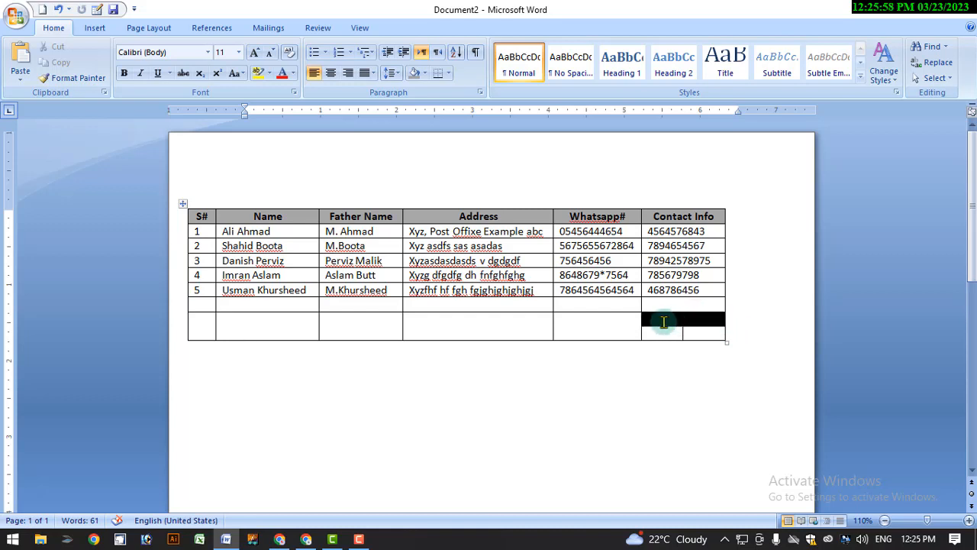
right_click(661, 322)
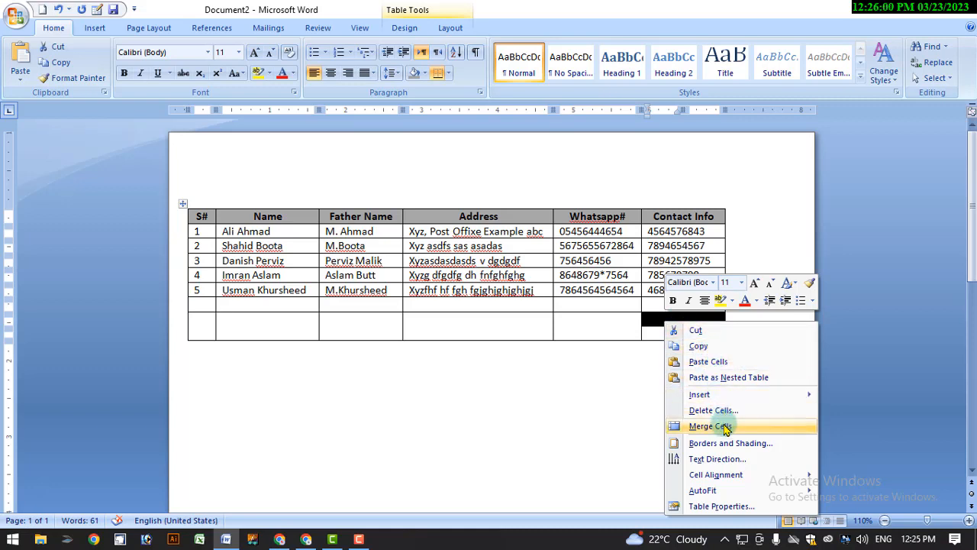
click(584, 306)
click(584, 306)
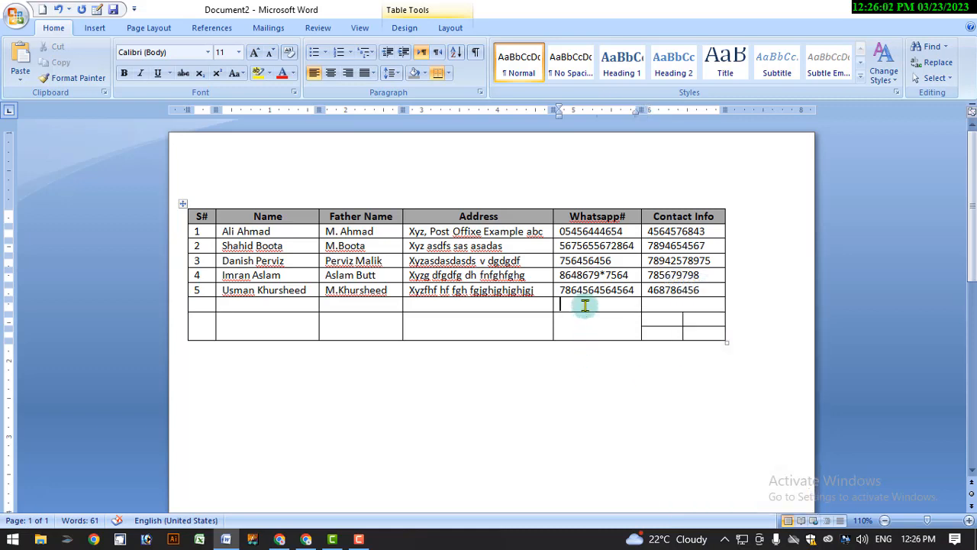
right_click(584, 306)
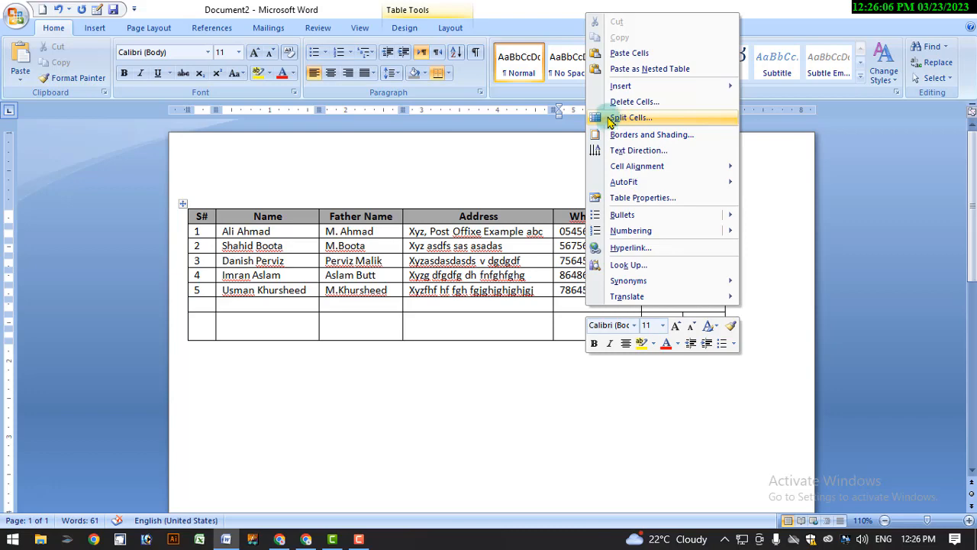
click(712, 320)
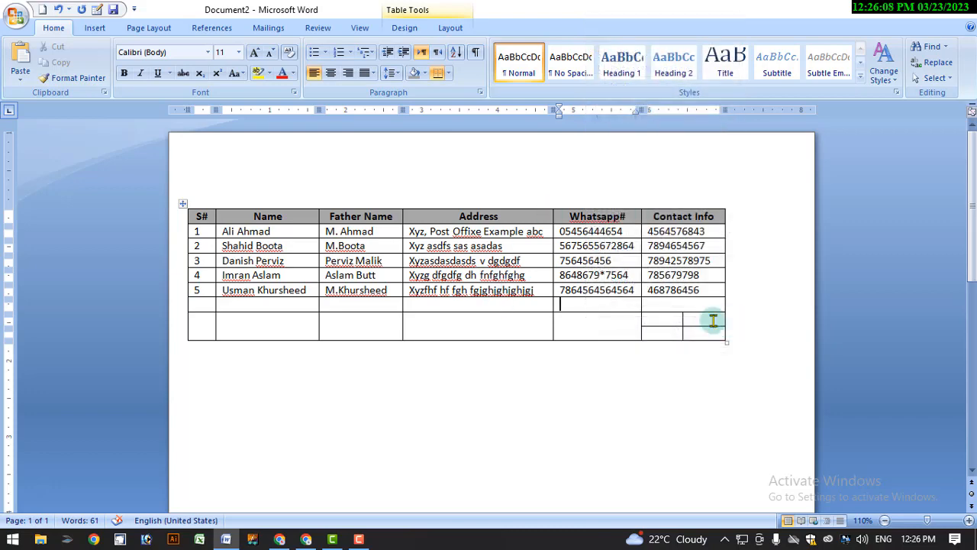
- Merge the two upper split cells under Contact Info, and likewise merge the two lower ones
drag(713, 321, 664, 321)
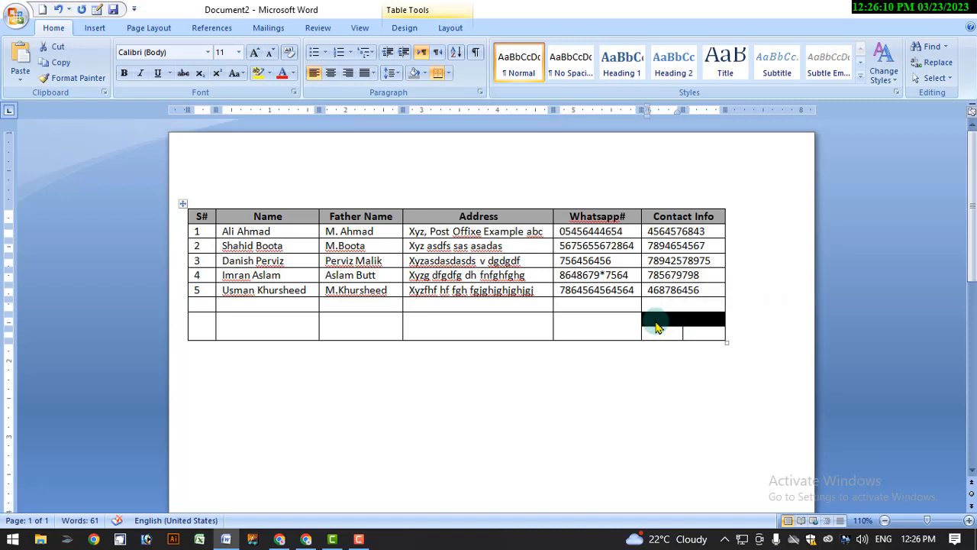
right_click(663, 326)
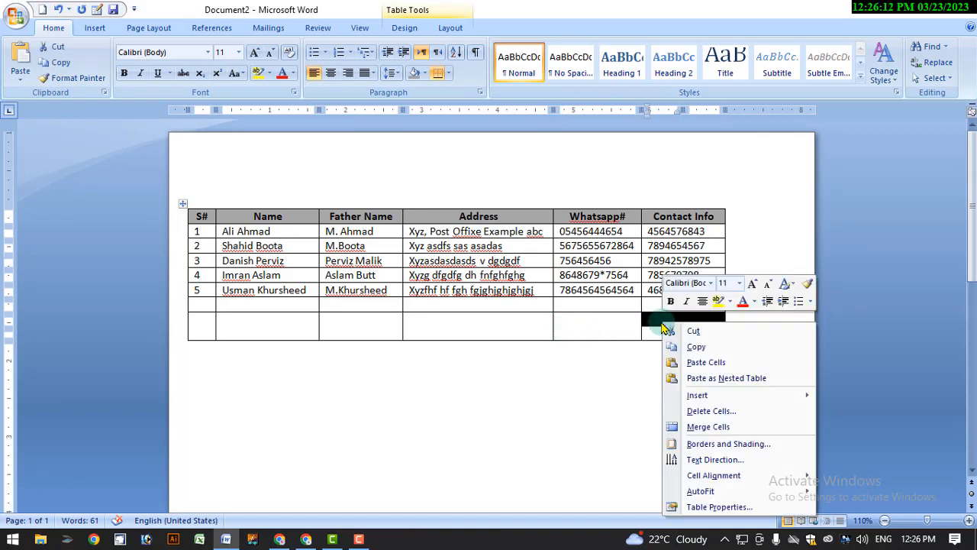
click(694, 432)
click(694, 333)
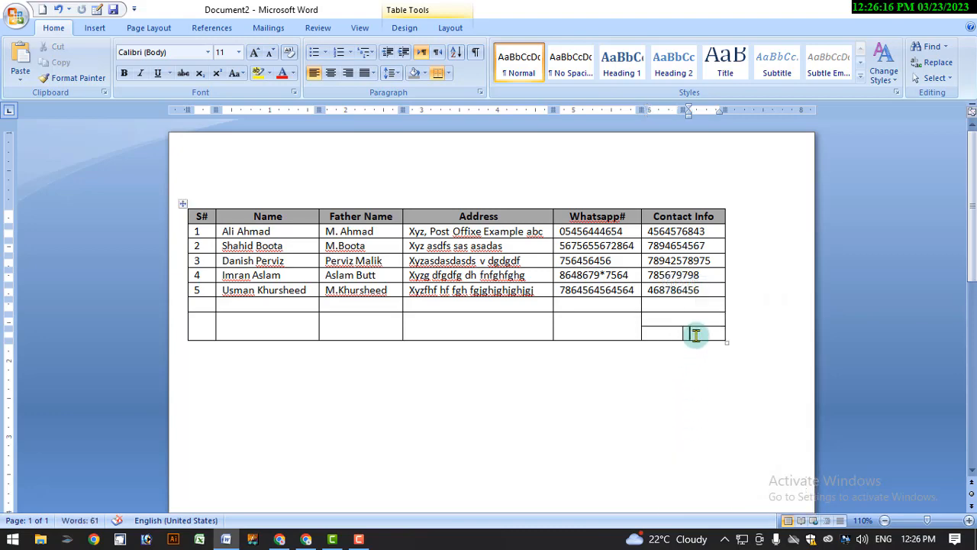
drag(704, 334, 665, 332)
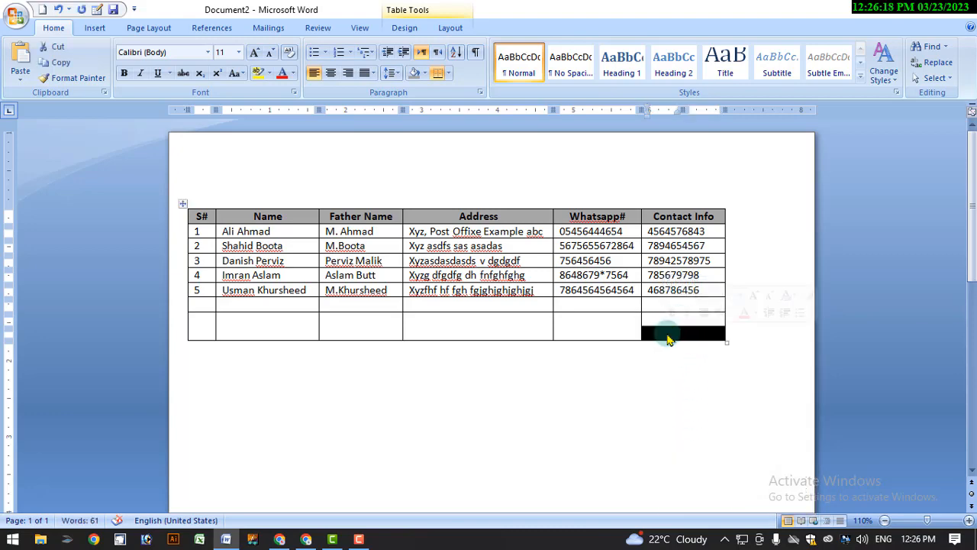
right_click(669, 335)
click(715, 244)
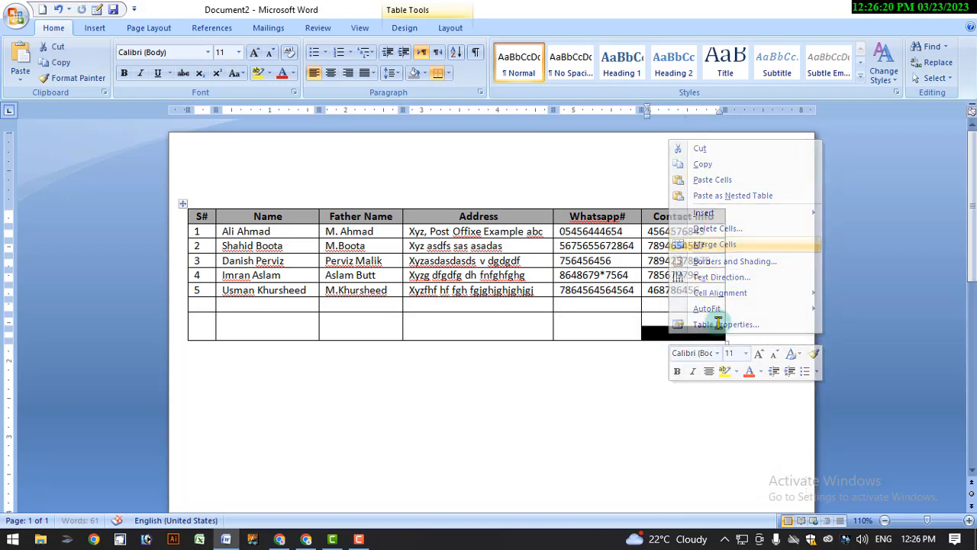
click(647, 384)
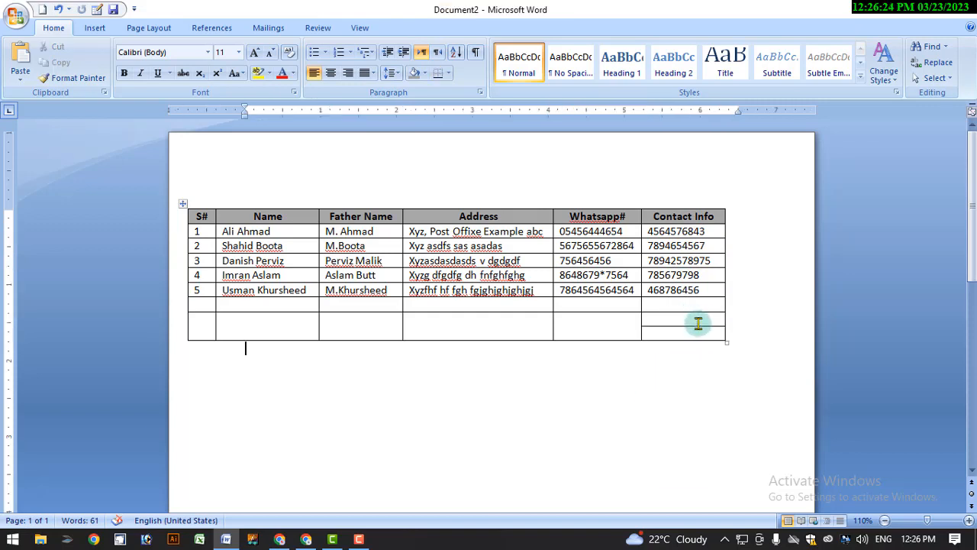
- Merge the two stacked cells at the bottom of the Contact Info column into a single cell
click(681, 320)
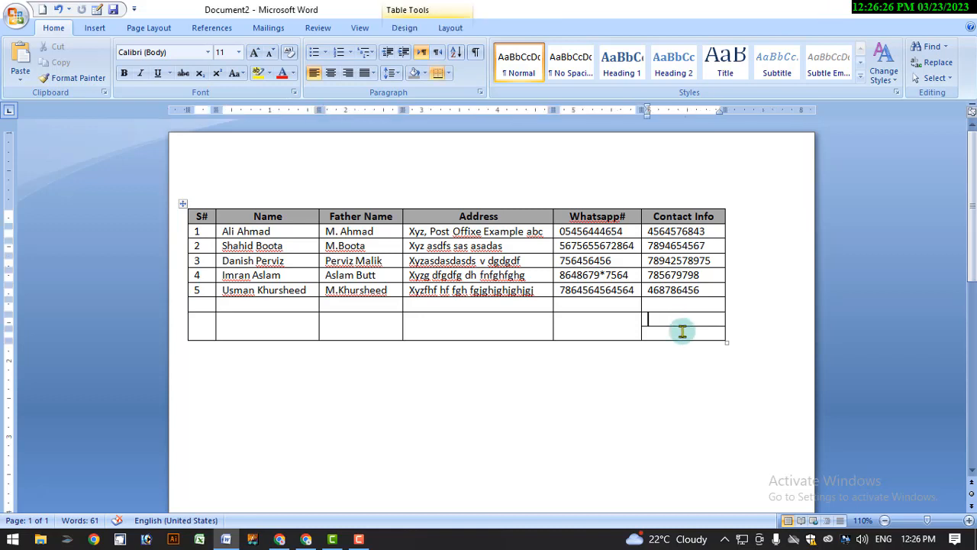
drag(691, 323, 691, 329)
right_click(693, 330)
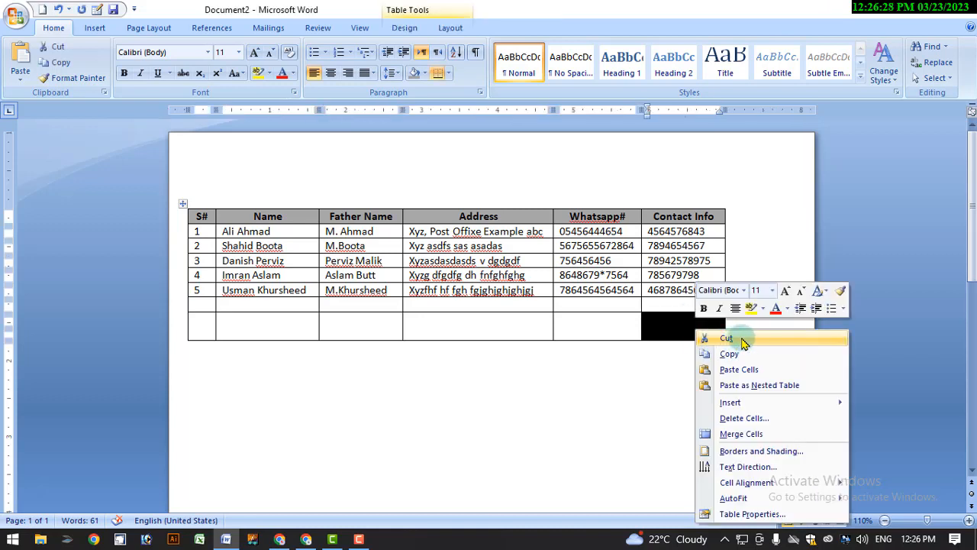
click(646, 371)
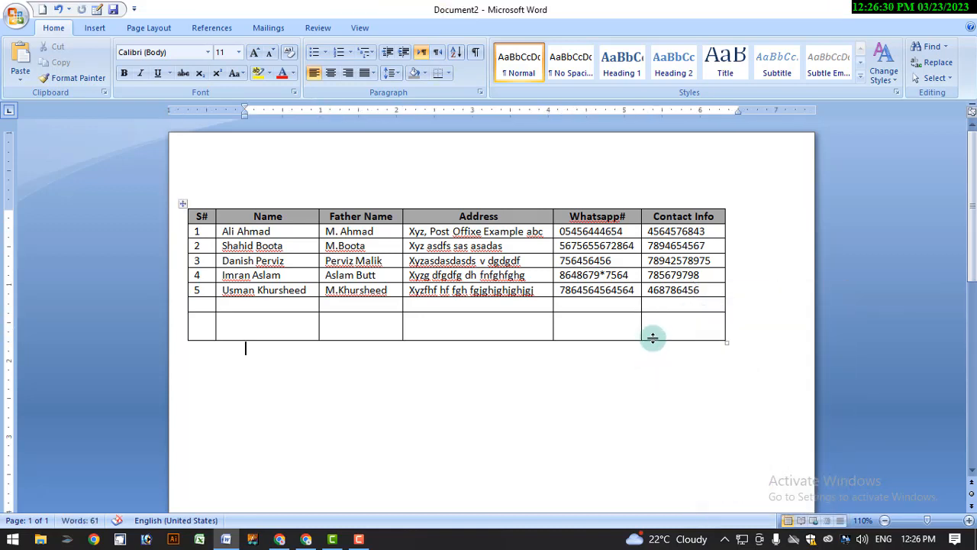
- Reduce the height of the table's last empty row to match the empty row above it
drag(653, 338, 652, 329)
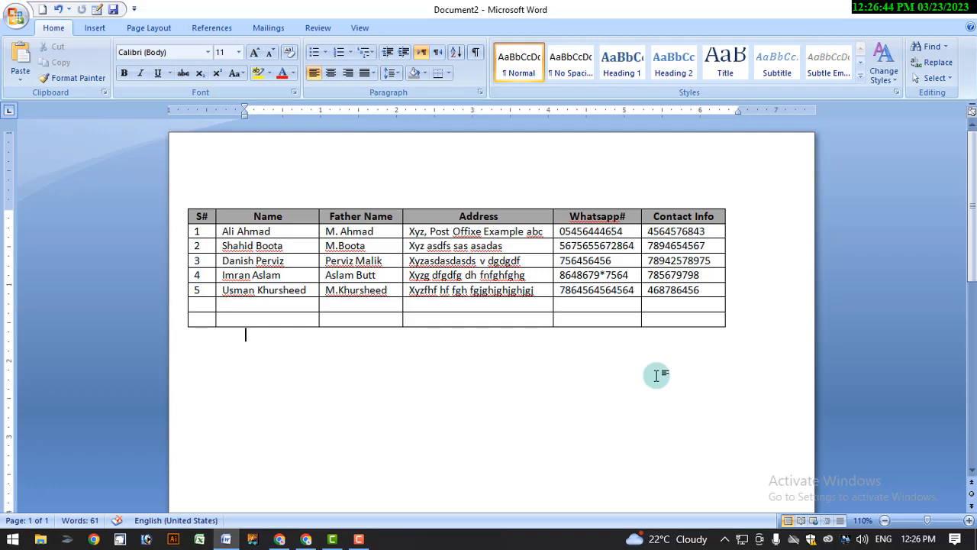
- Switch to the Google Docs course outline, highlight the Merage Cells and Borders and Shading topics of Lecture 7, and return to Word
click(279, 539)
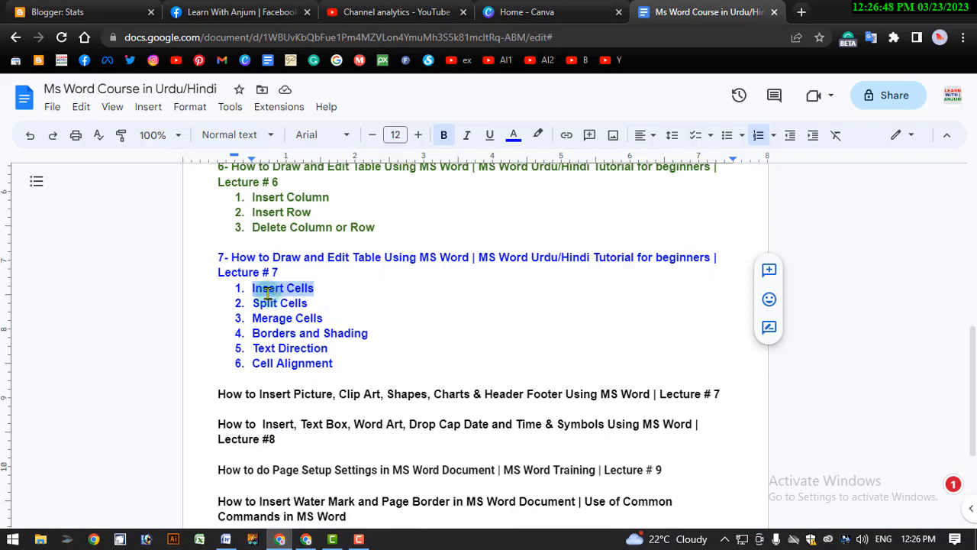
drag(254, 318, 315, 321)
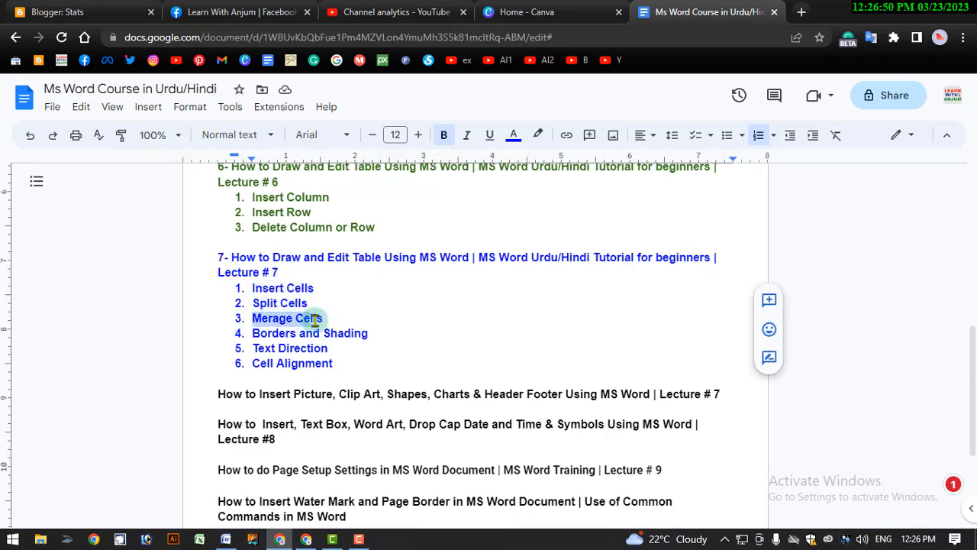
drag(369, 333, 254, 333)
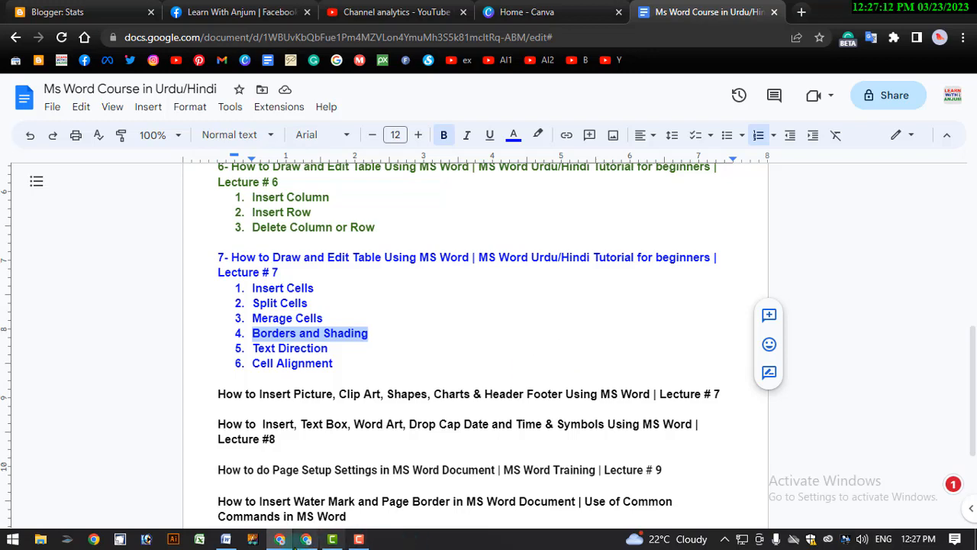
click(280, 539)
click(280, 539)
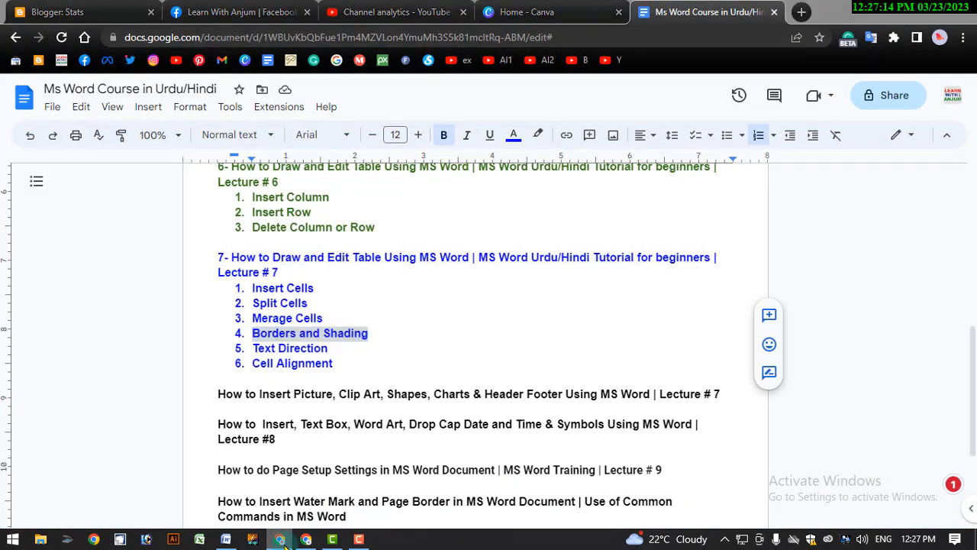
click(280, 539)
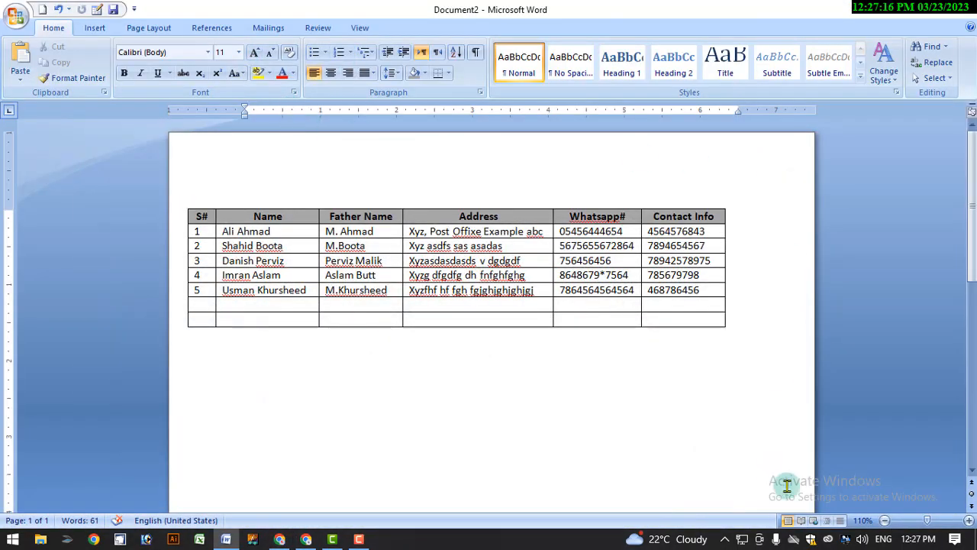
mouse_move(192, 205)
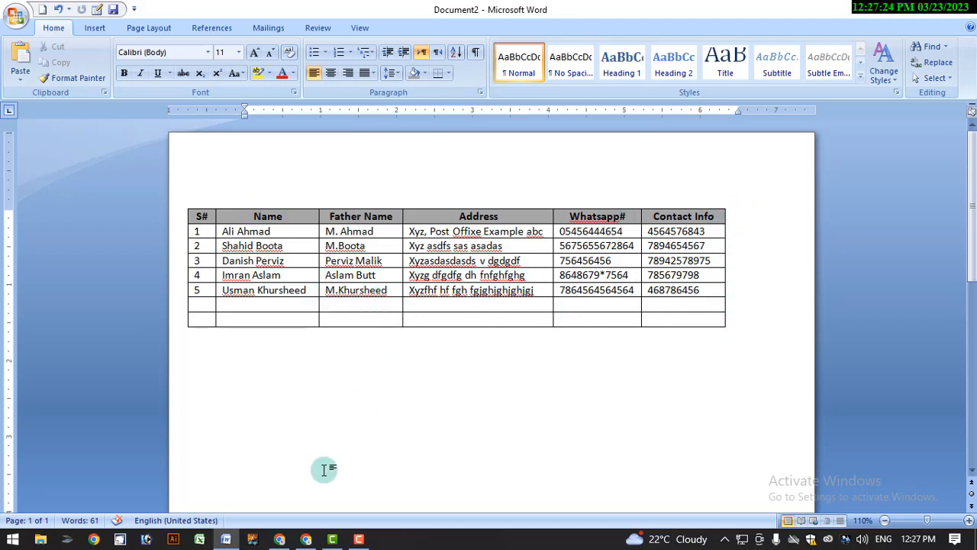
click(281, 539)
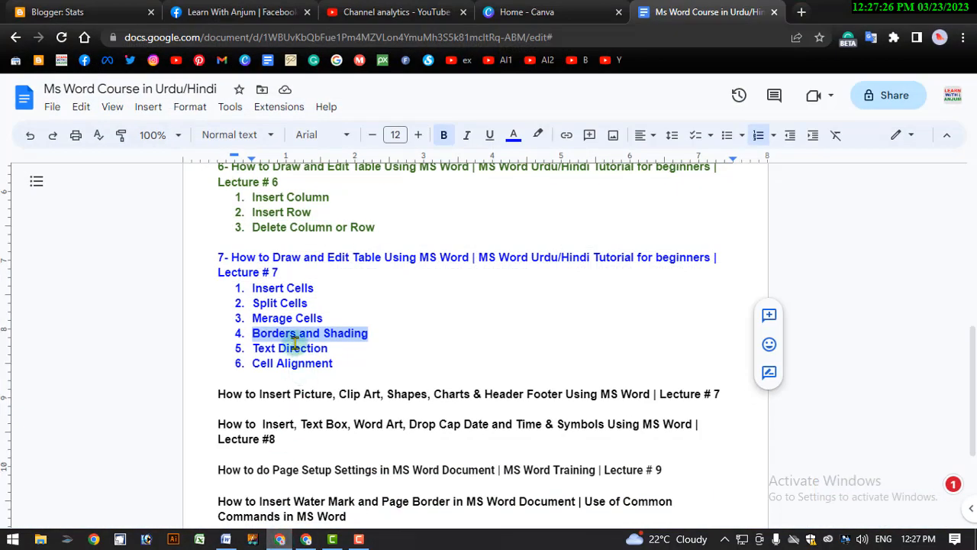
click(280, 539)
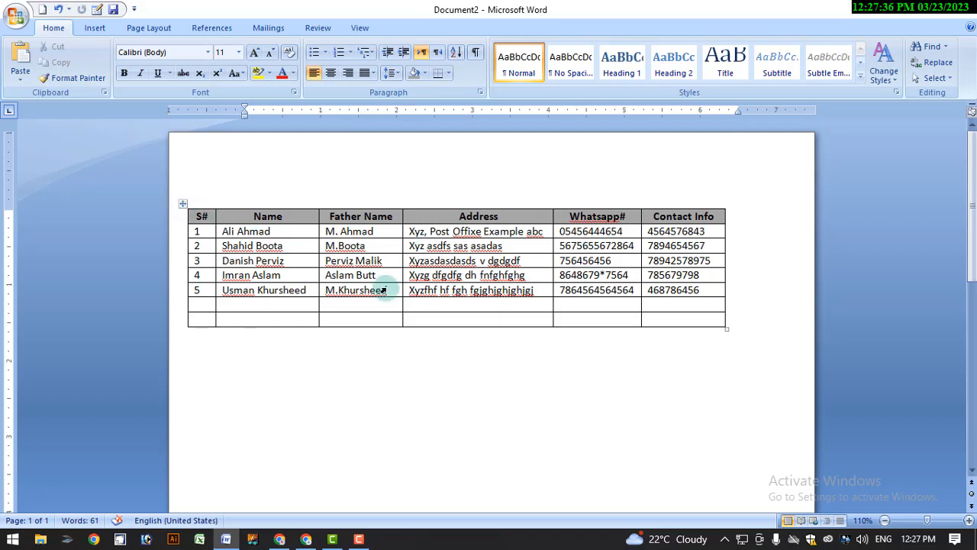
- Select the whole contact table and look through the shading and border options offered for it
click(182, 206)
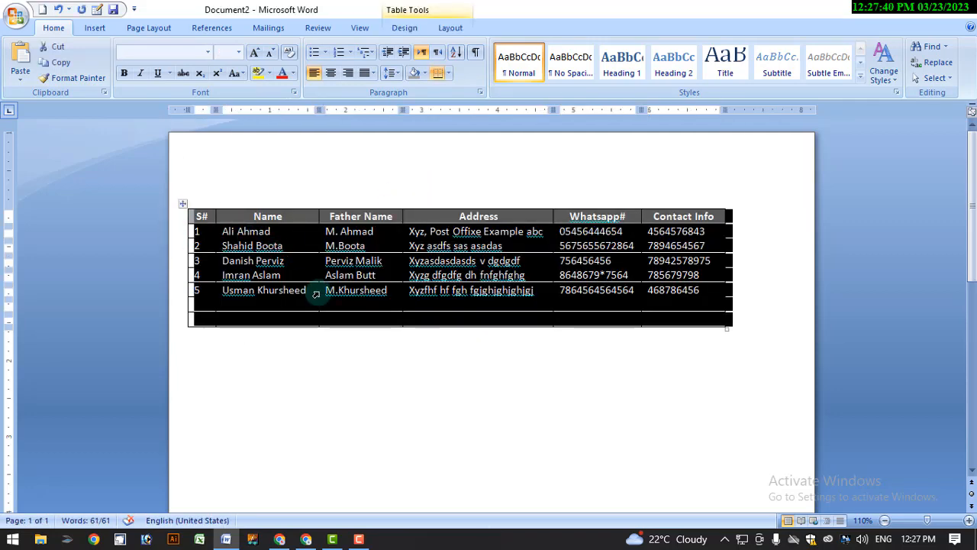
right_click(341, 231)
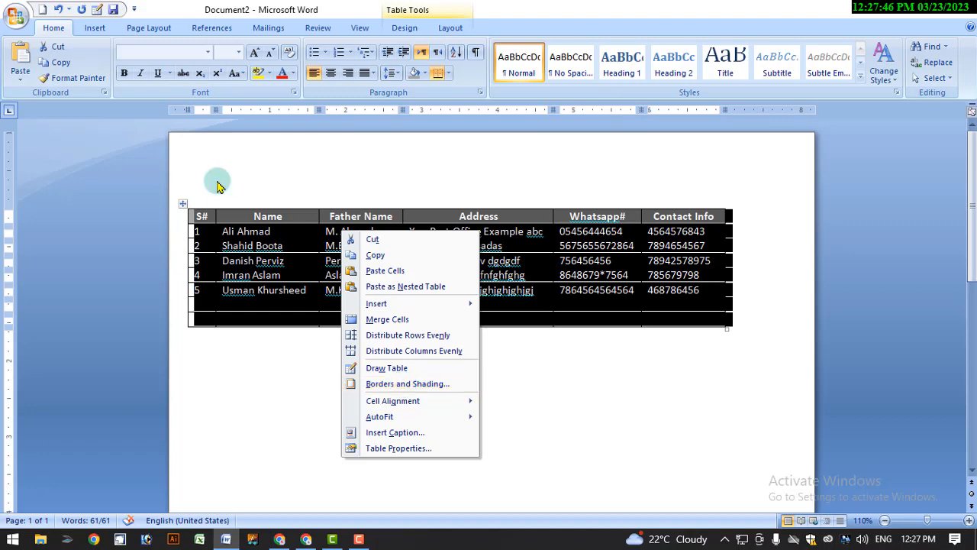
click(182, 202)
click(183, 202)
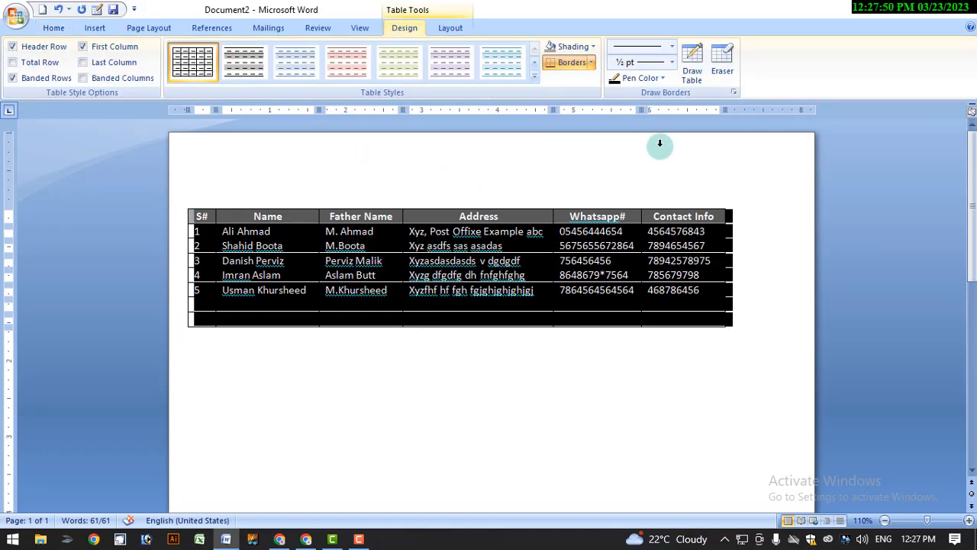
click(595, 47)
click(593, 62)
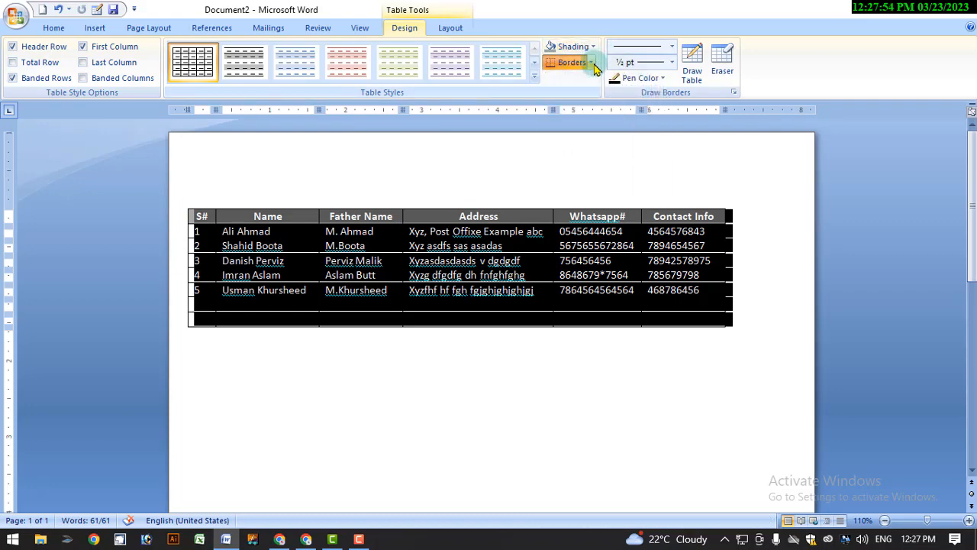
click(594, 62)
click(570, 63)
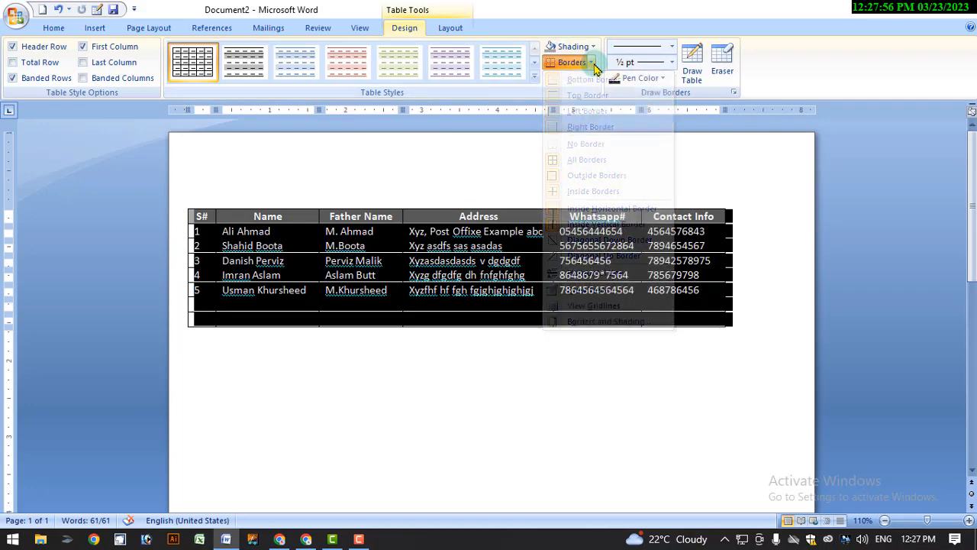
- Review the border and page border settings for the table in the Borders and Shading dialog, accepting the existing All setting
right_click(461, 239)
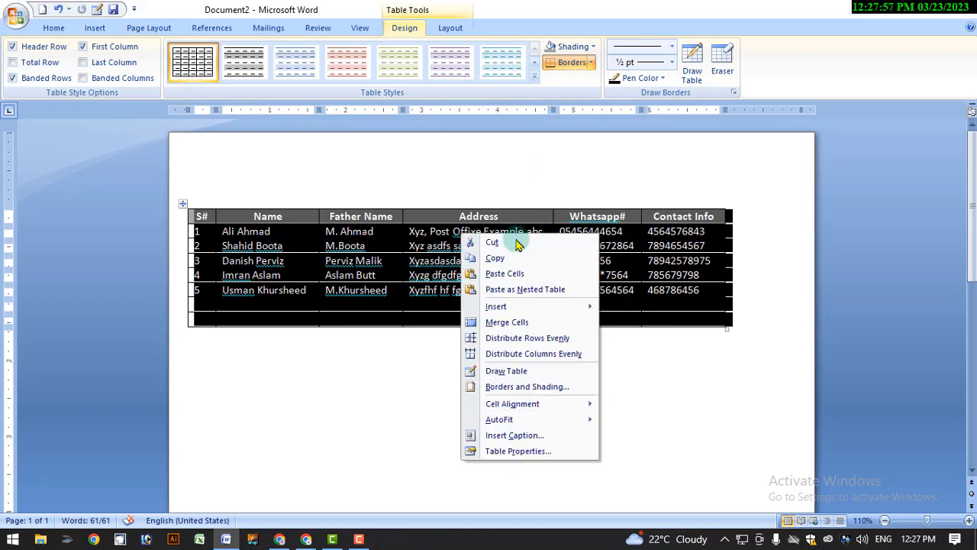
click(535, 390)
mouse_move(561, 34)
mouse_down()
mouse_move(733, 136)
mouse_move(698, 96)
mouse_move(760, 81)
mouse_move(581, 81)
mouse_up()
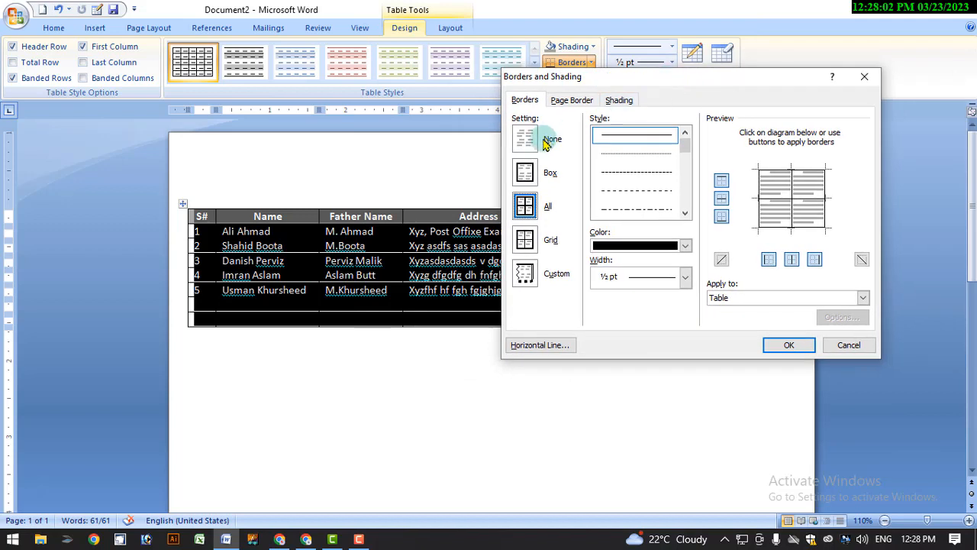
click(572, 100)
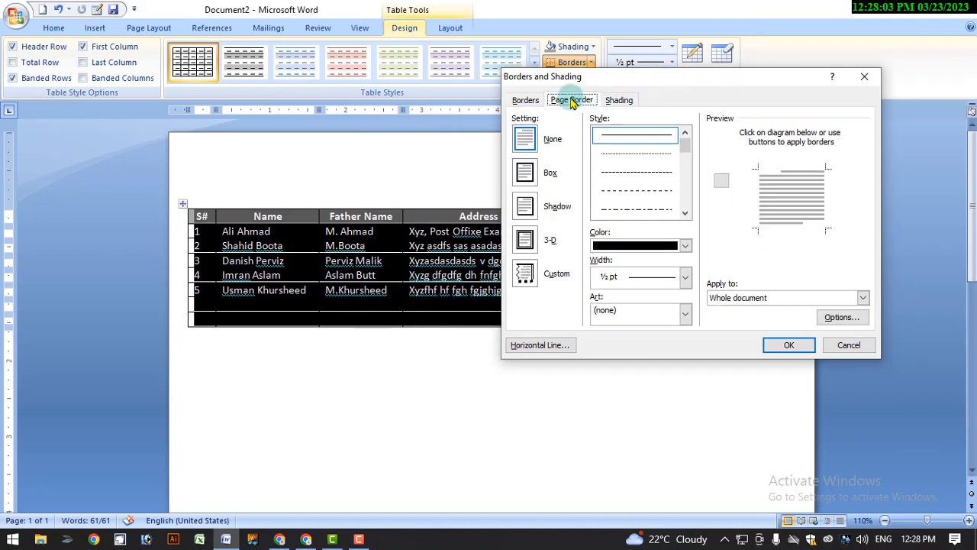
click(530, 102)
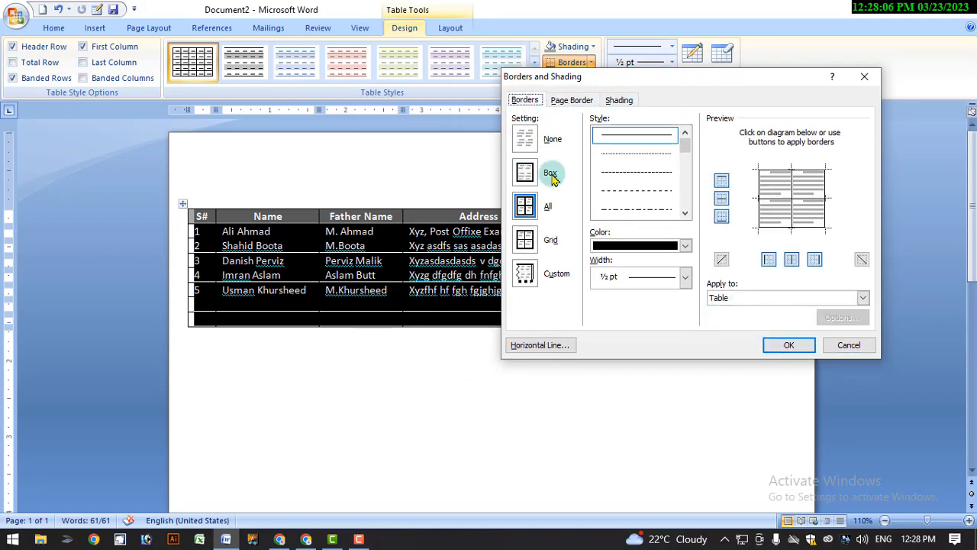
click(808, 344)
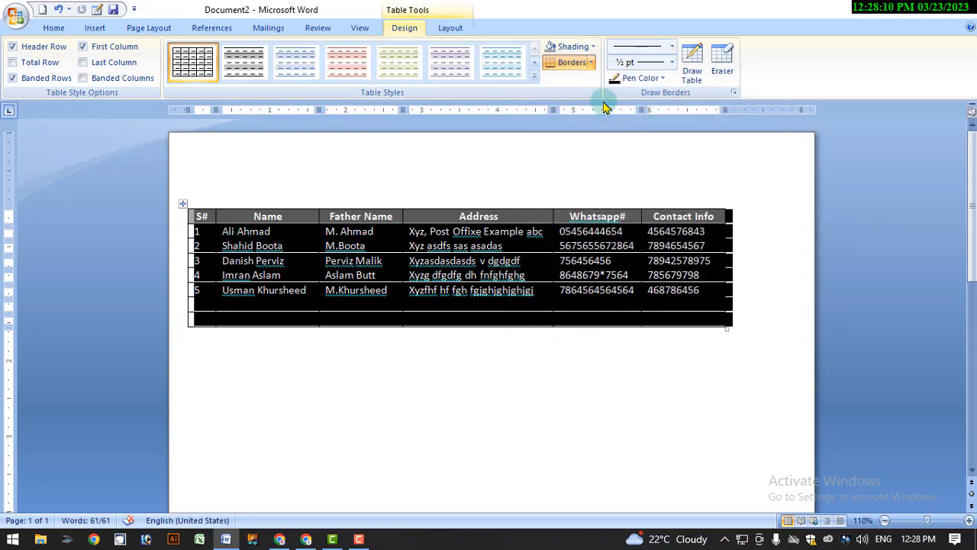
- Turn off All Borders for the whole table and inspect it without gridlines
click(591, 63)
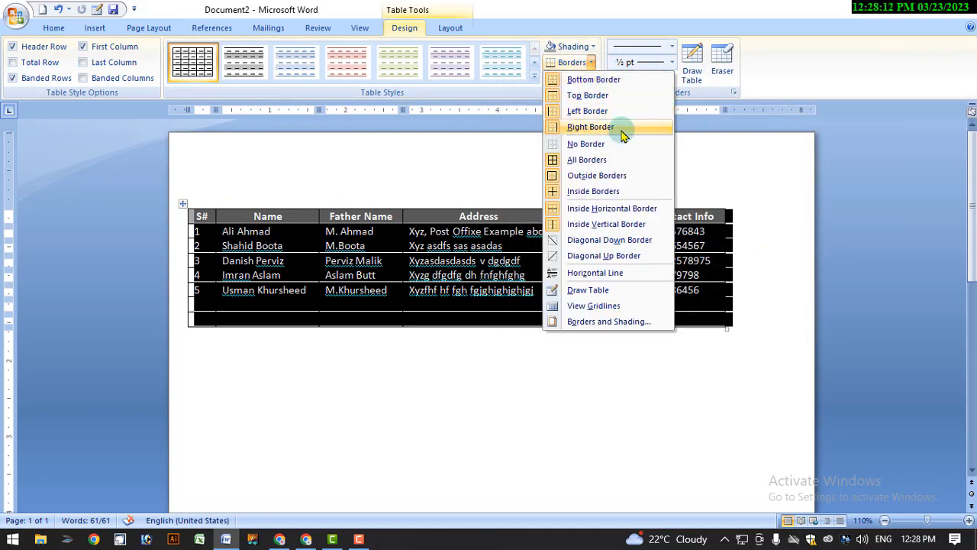
click(569, 162)
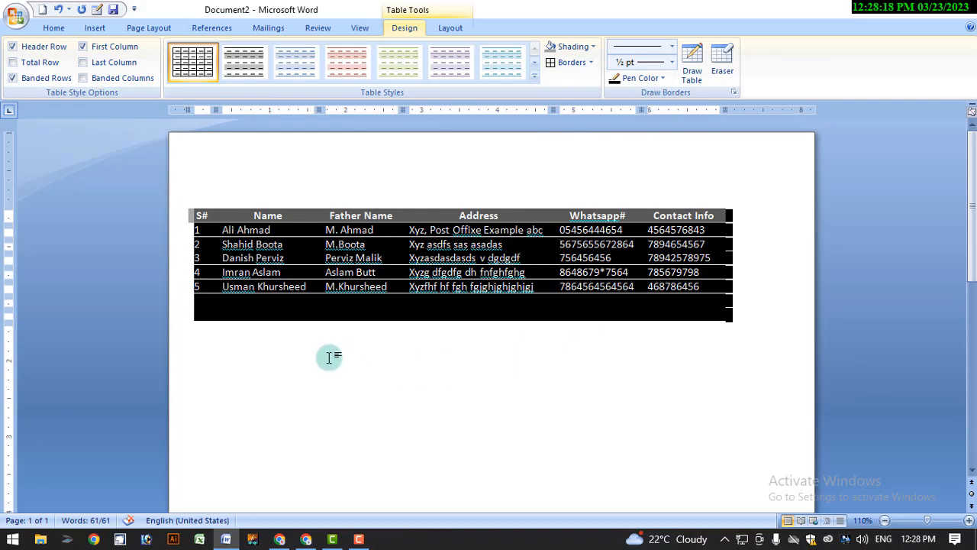
click(301, 349)
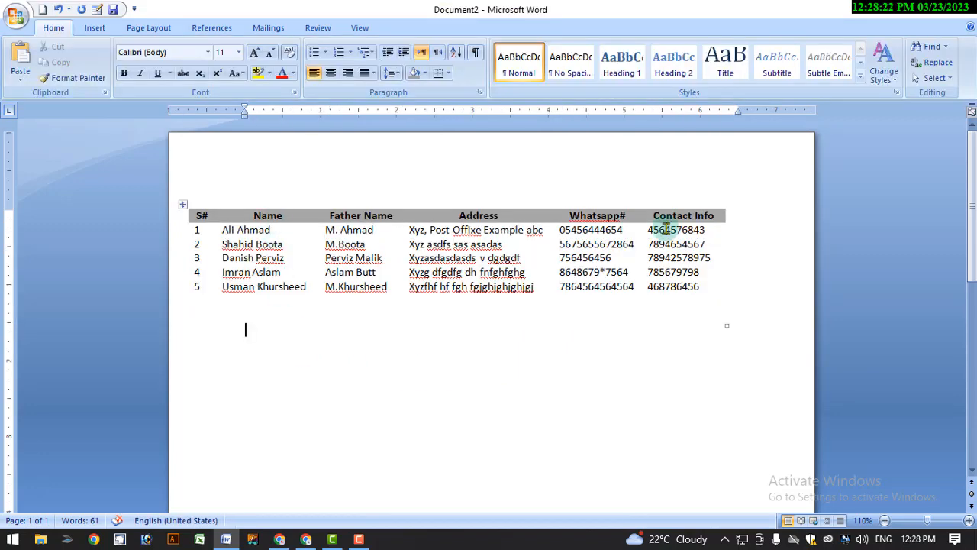
click(506, 245)
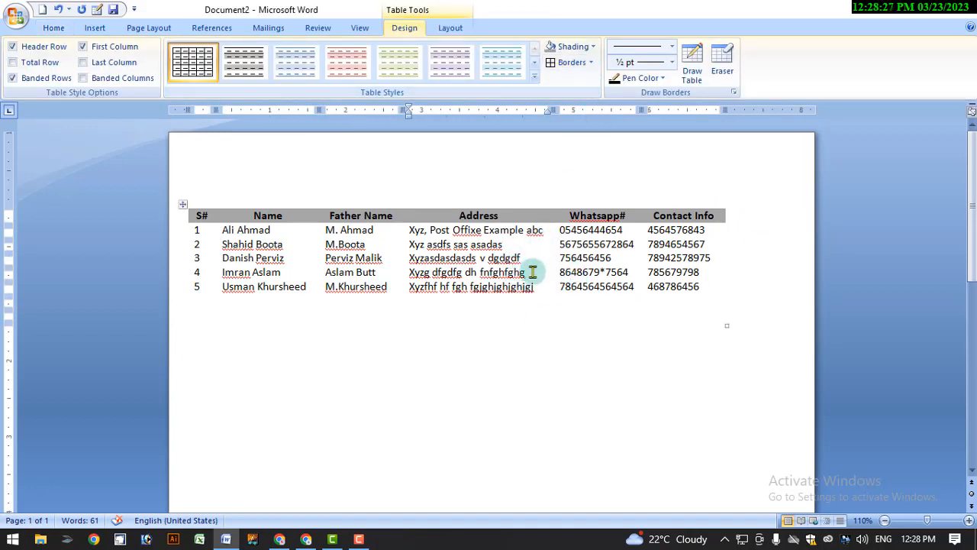
click(183, 206)
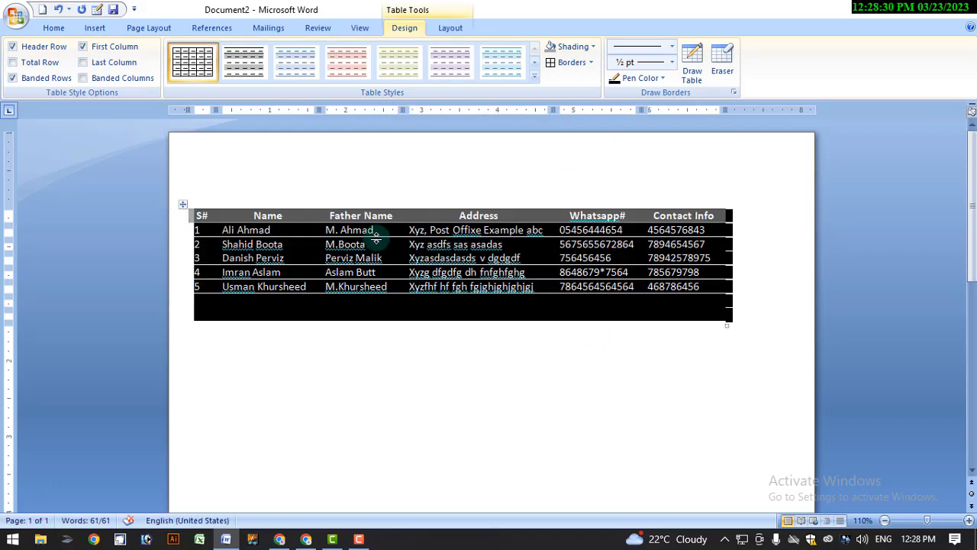
click(387, 410)
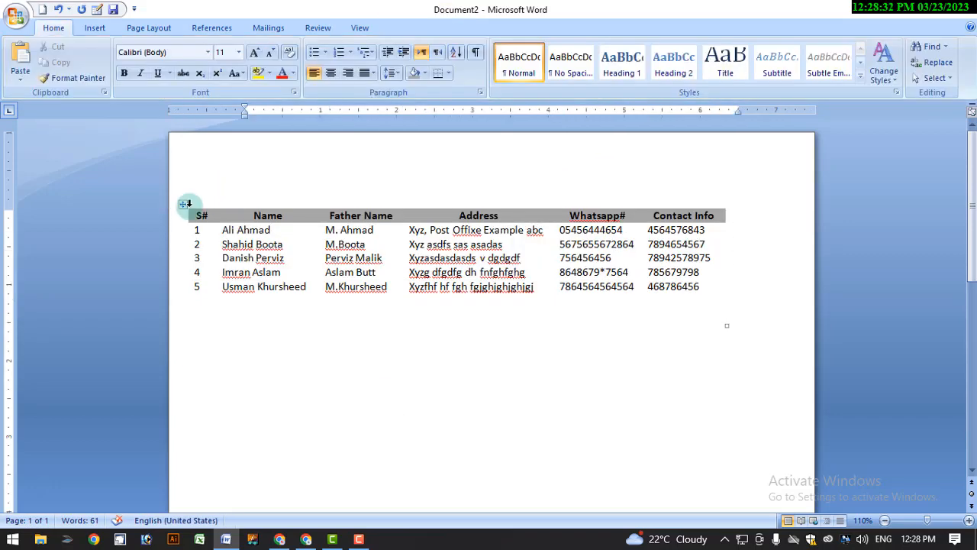
- Apply All Borders to the whole table again
click(181, 207)
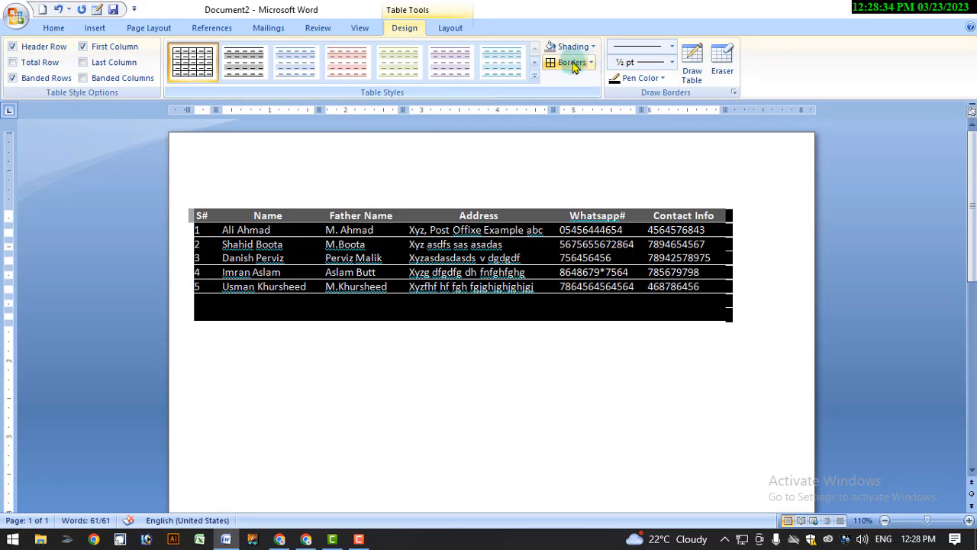
click(569, 63)
click(557, 400)
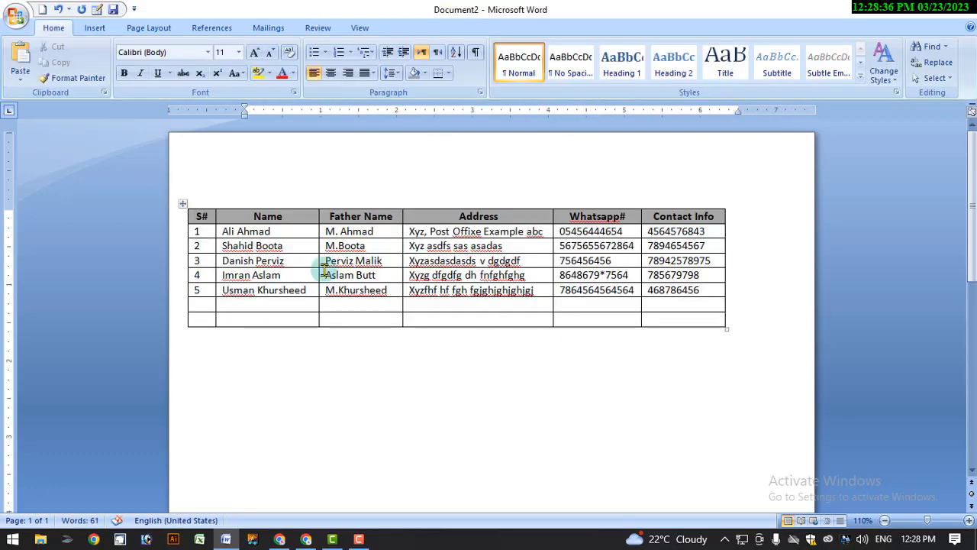
- Shade the contact table's header row with the standard green color
click(182, 208)
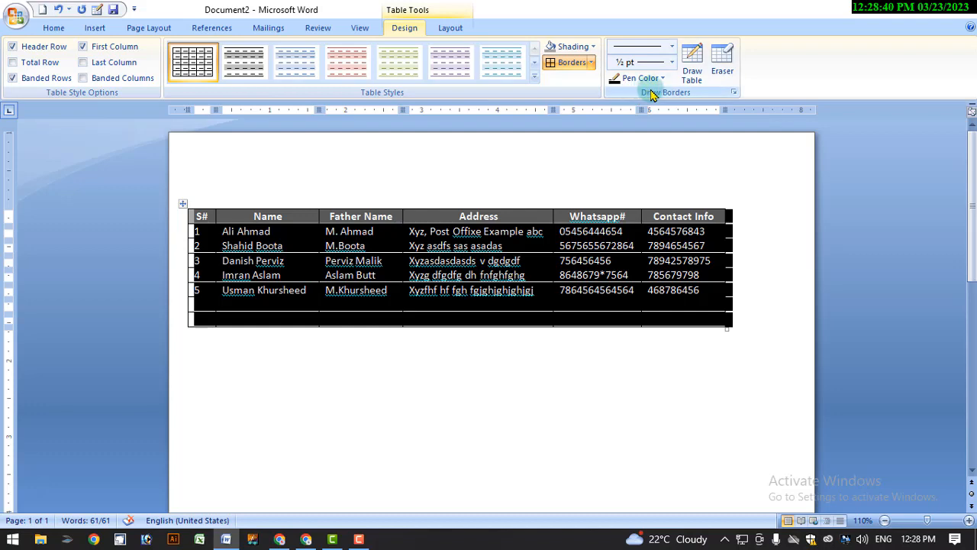
click(626, 375)
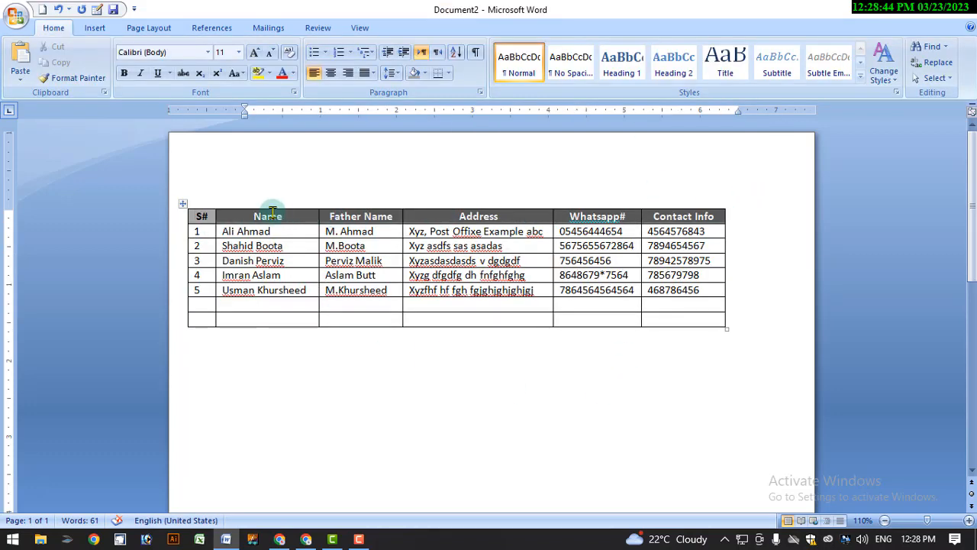
click(185, 219)
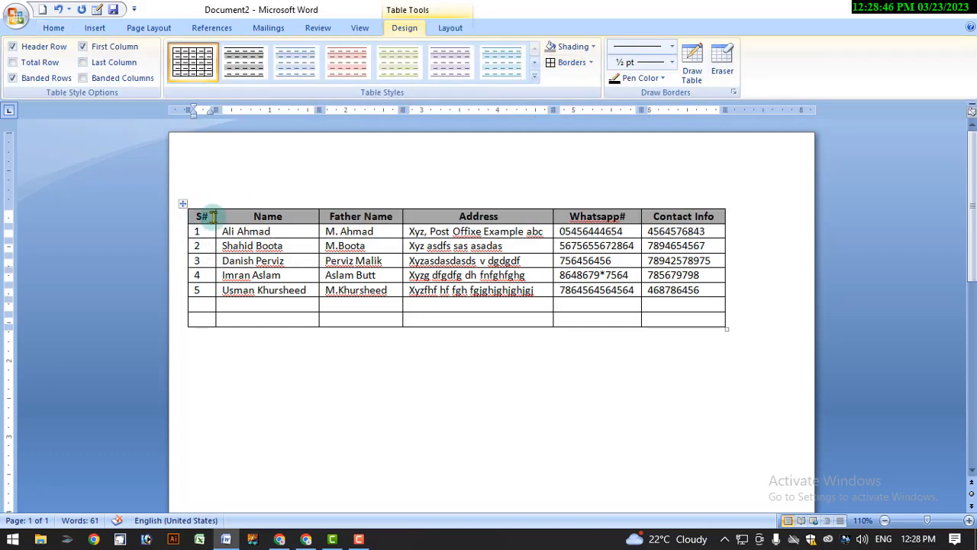
drag(201, 216, 687, 221)
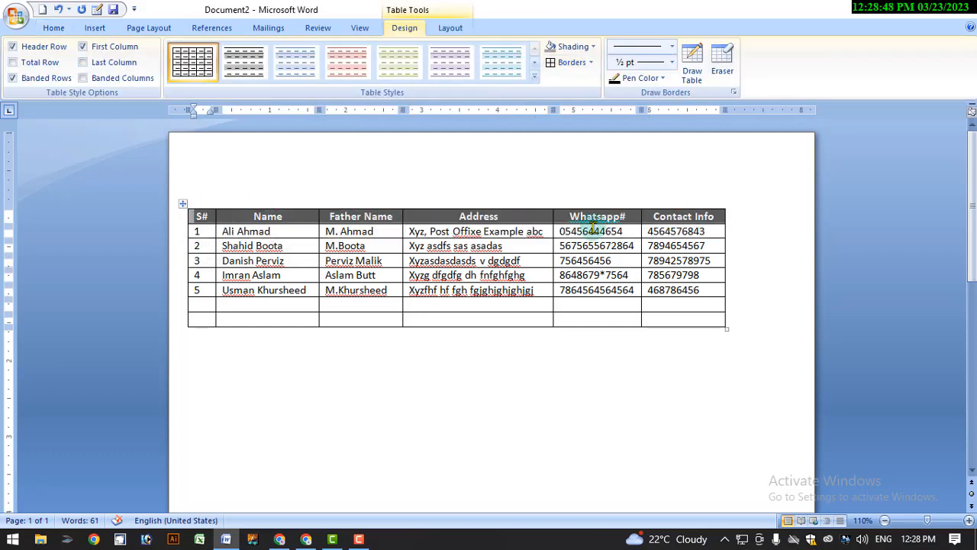
click(183, 205)
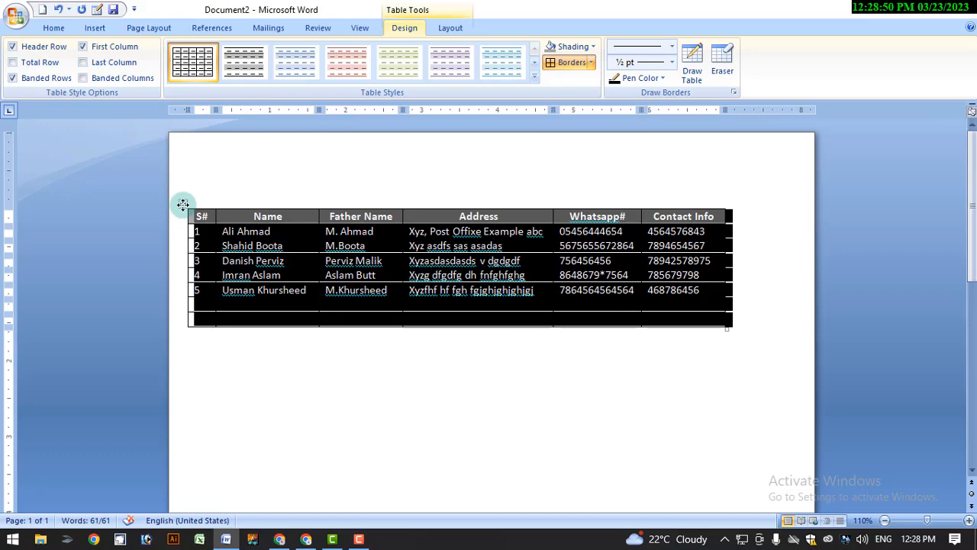
click(719, 214)
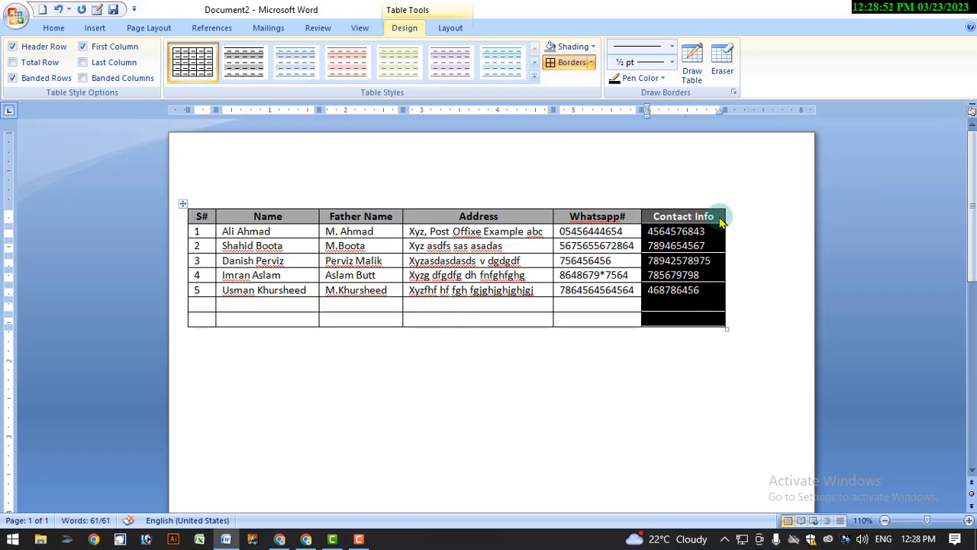
click(722, 221)
drag(718, 216, 200, 226)
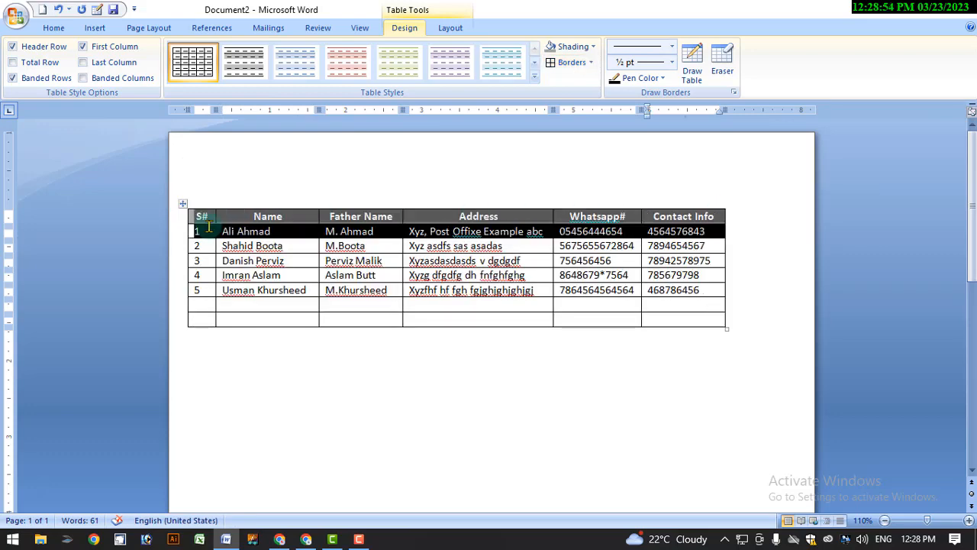
click(201, 214)
click(592, 47)
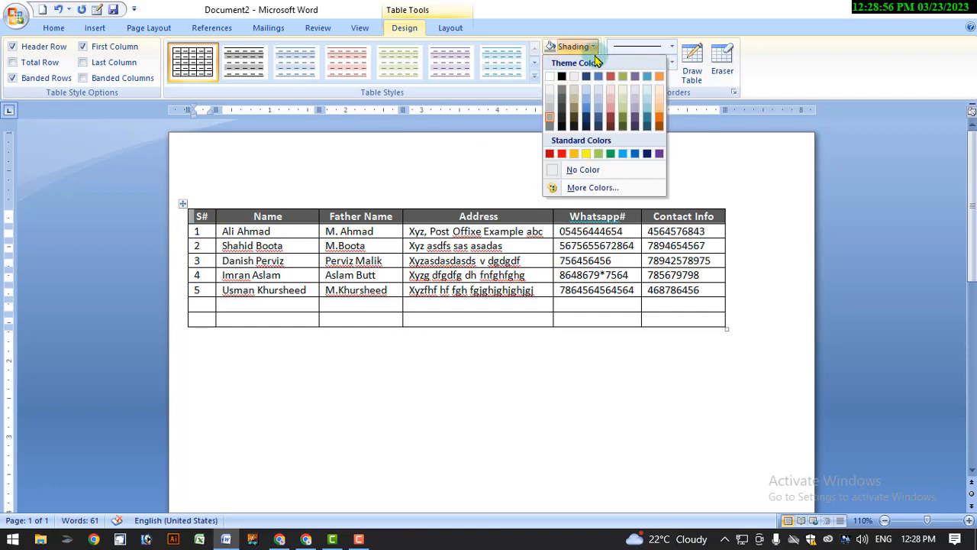
click(611, 157)
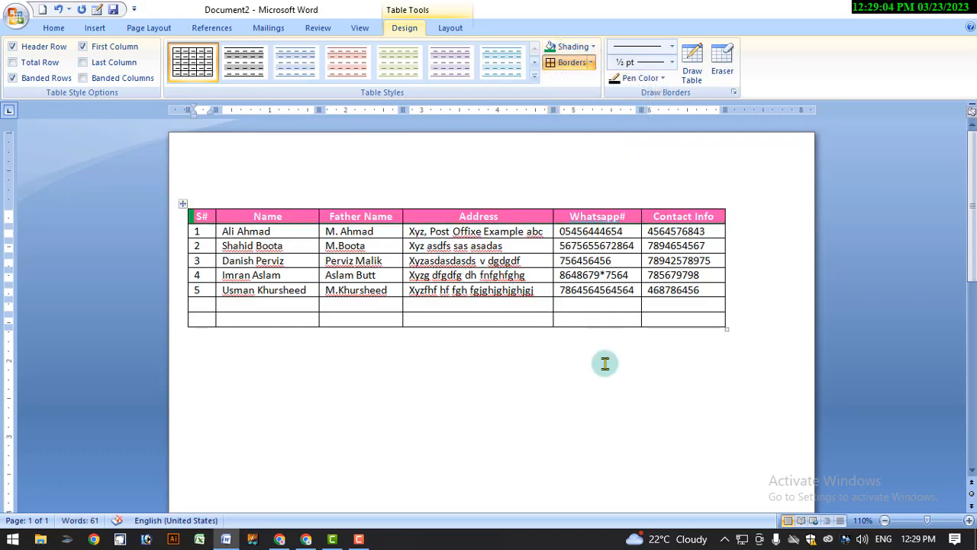
click(606, 370)
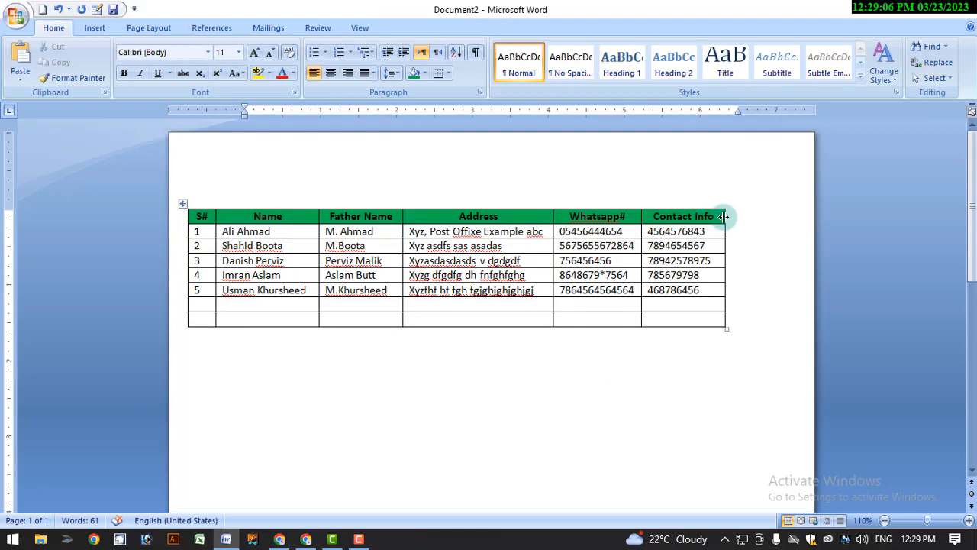
- Apply a thin-thick-thin line style at 1 ½ pt to all borders of the contact table
drag(718, 216, 199, 316)
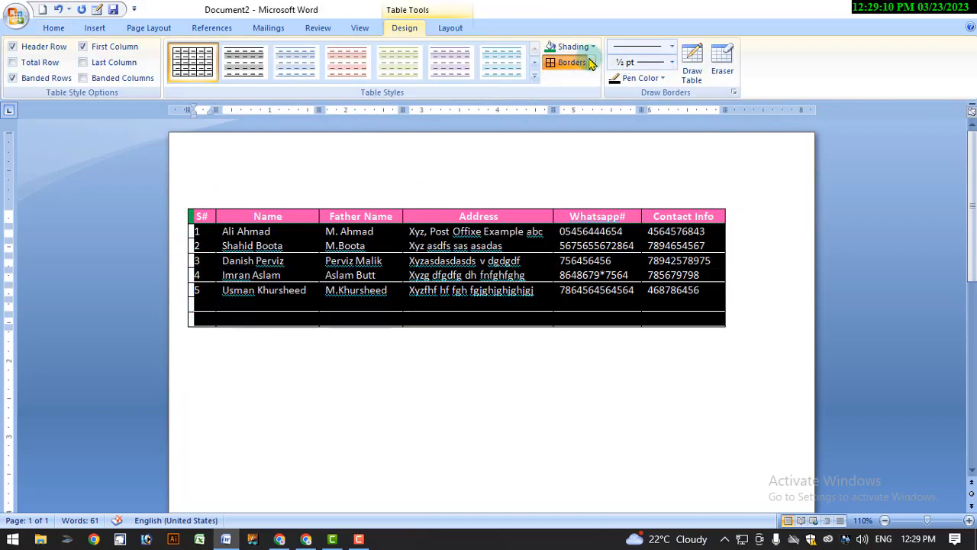
click(665, 47)
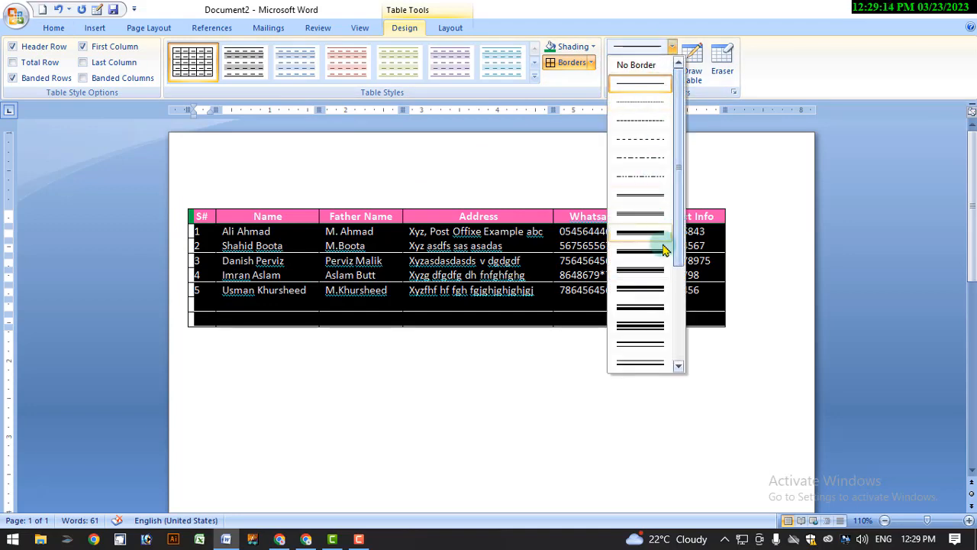
click(649, 269)
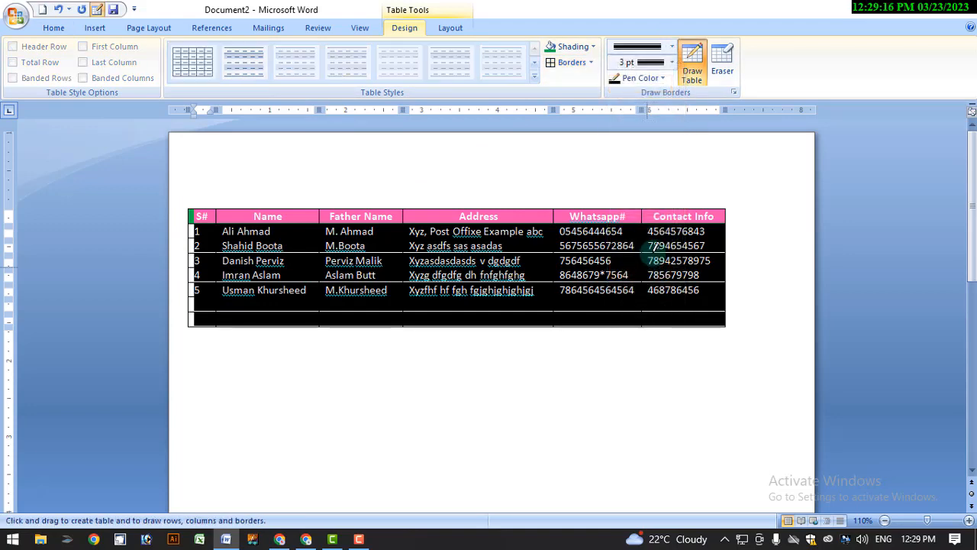
click(672, 63)
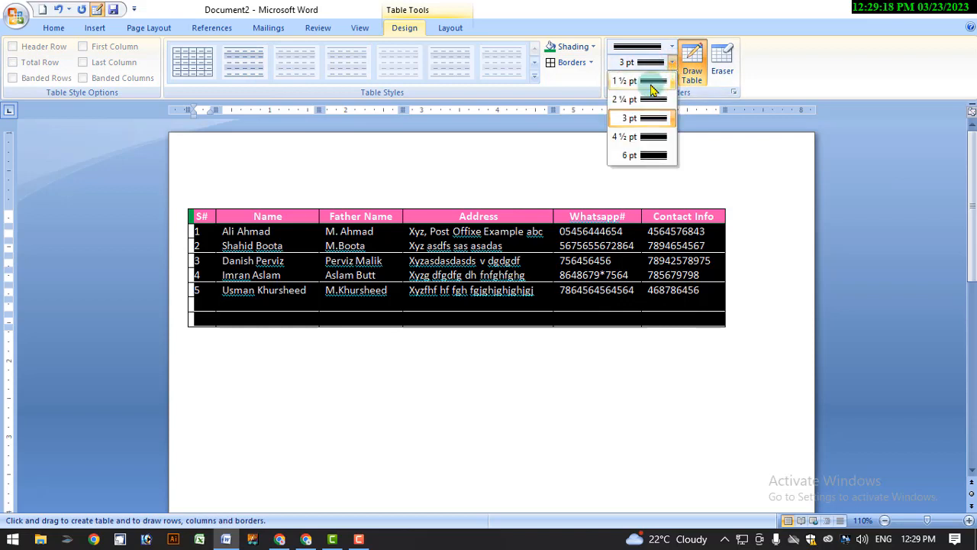
click(652, 84)
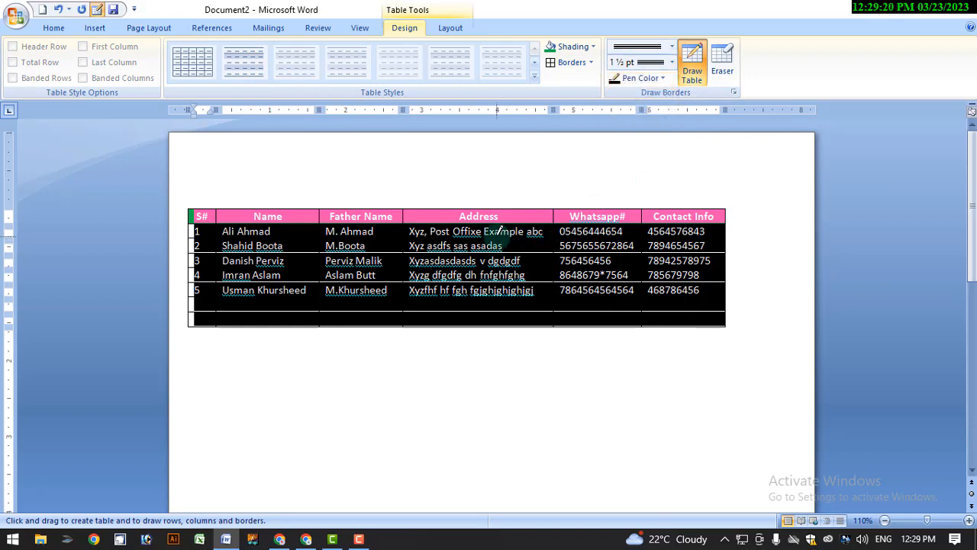
click(590, 63)
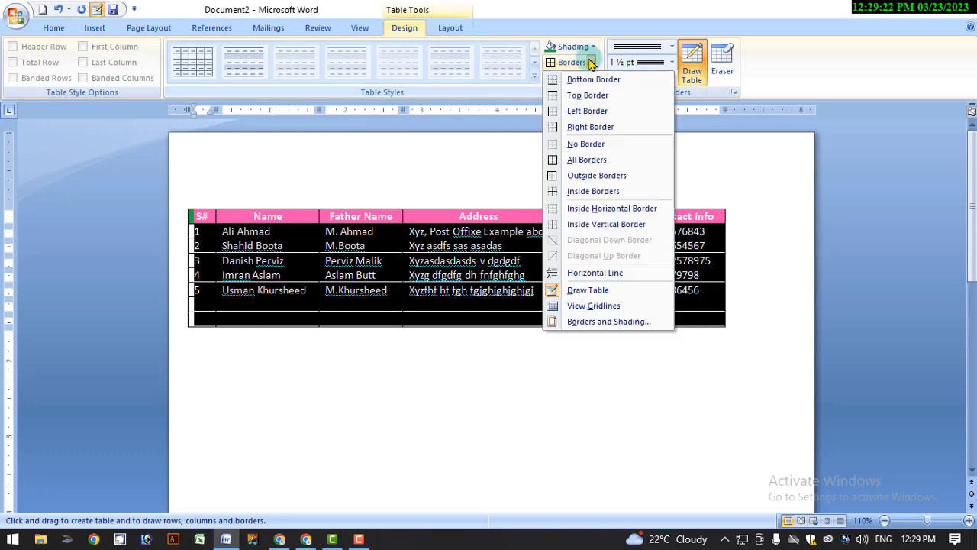
click(587, 160)
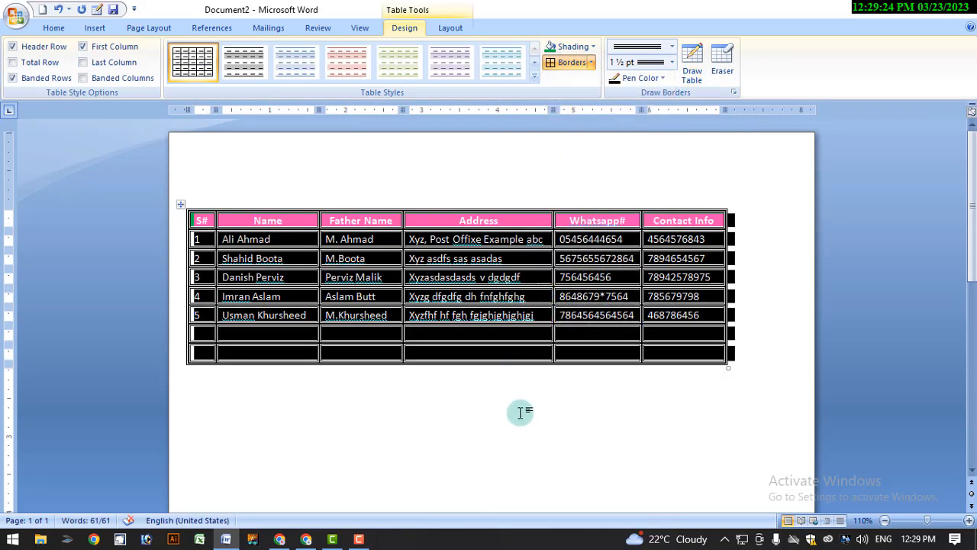
click(521, 419)
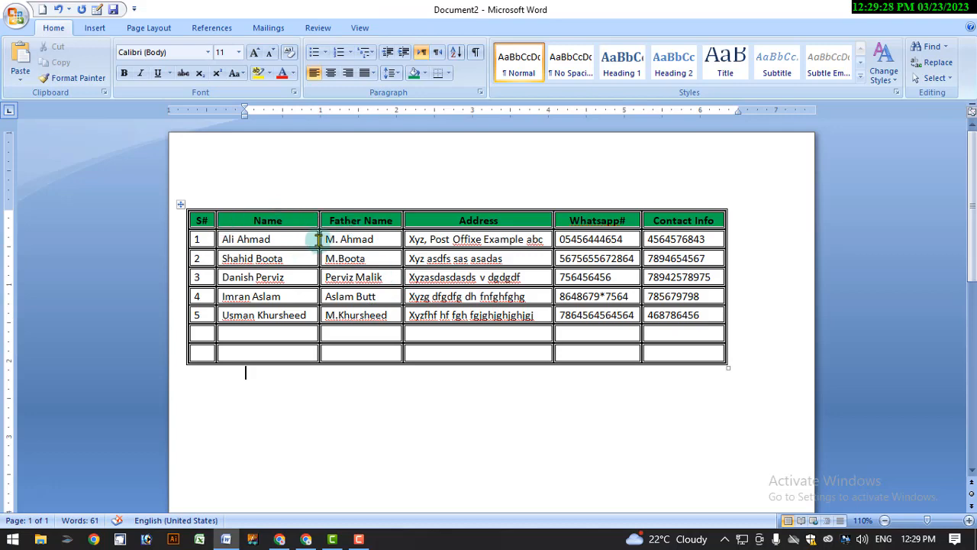
- Set the pen color to standard red and apply it to all borders of the contact table
click(181, 203)
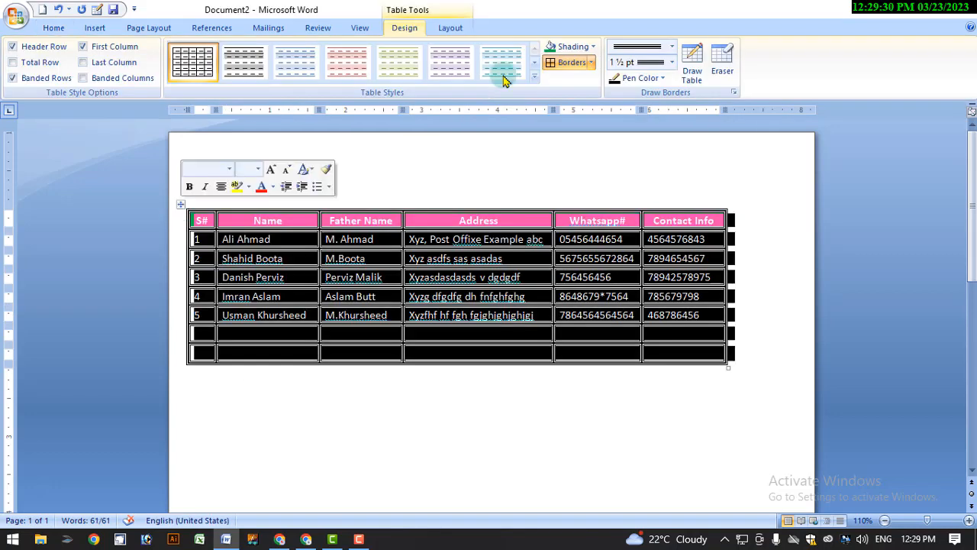
click(592, 63)
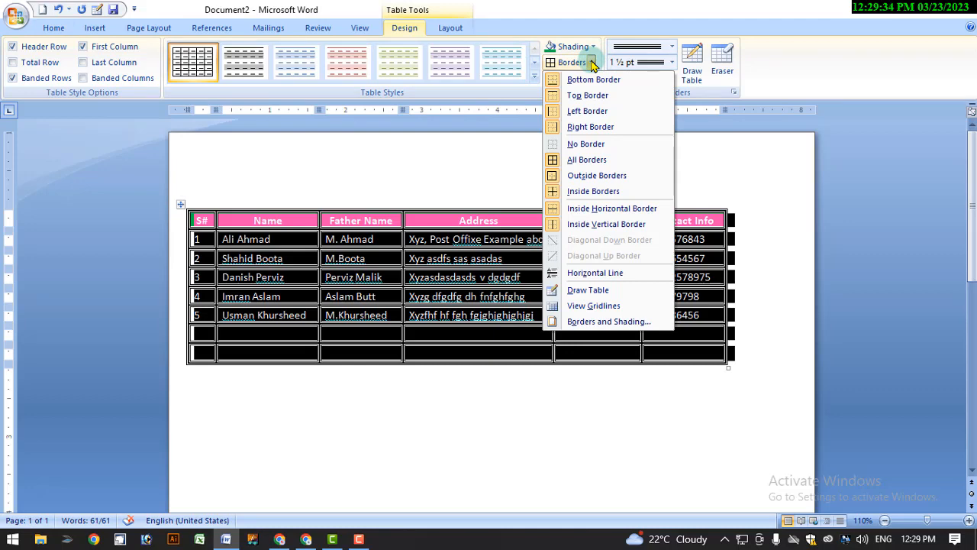
click(592, 63)
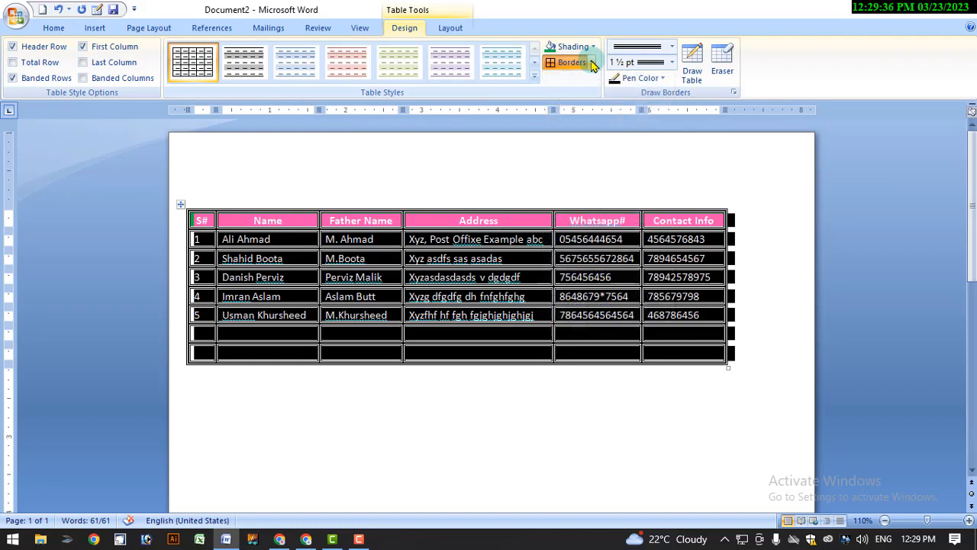
click(663, 80)
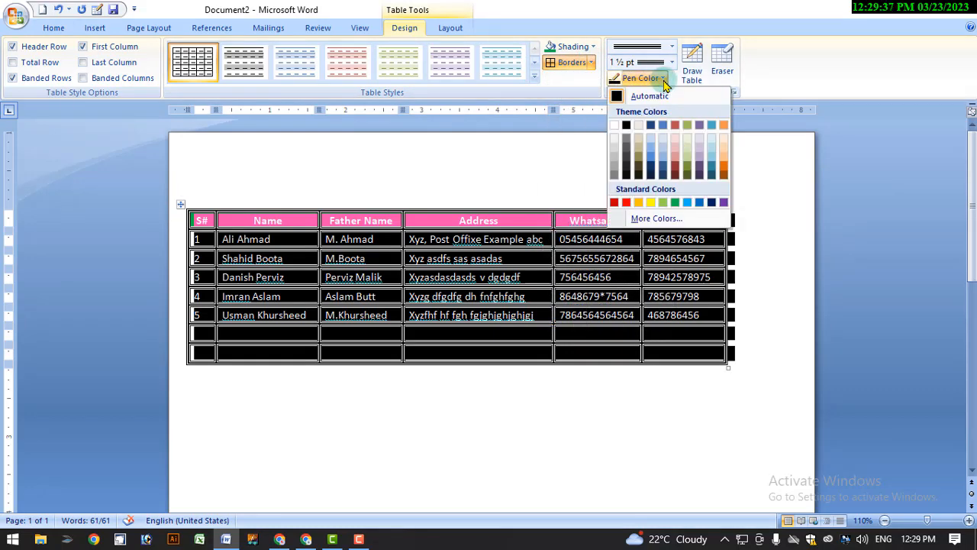
click(628, 203)
click(529, 429)
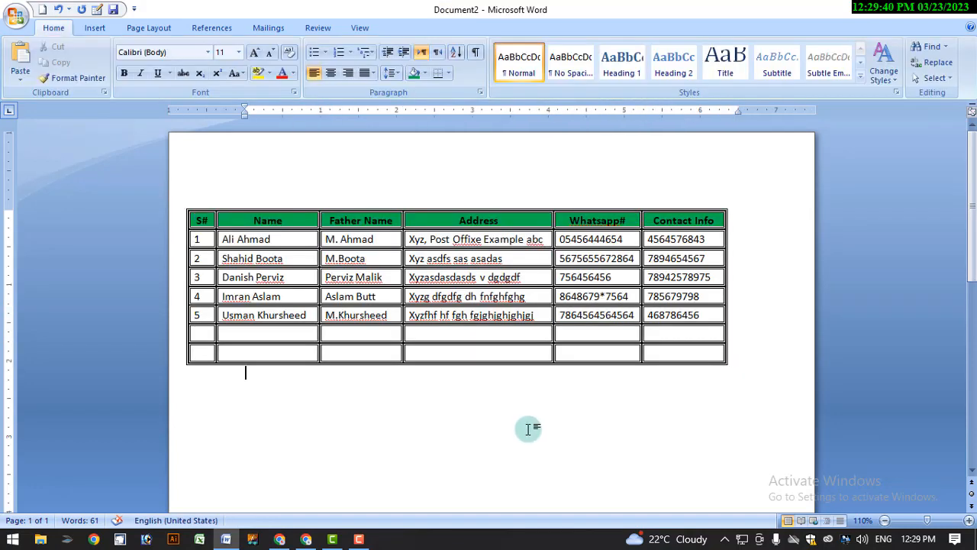
click(182, 205)
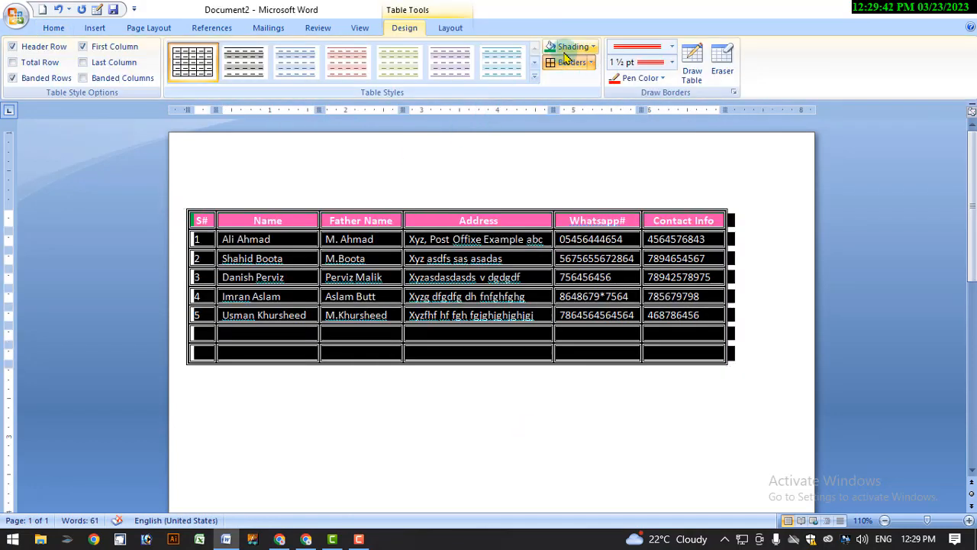
click(566, 62)
click(557, 468)
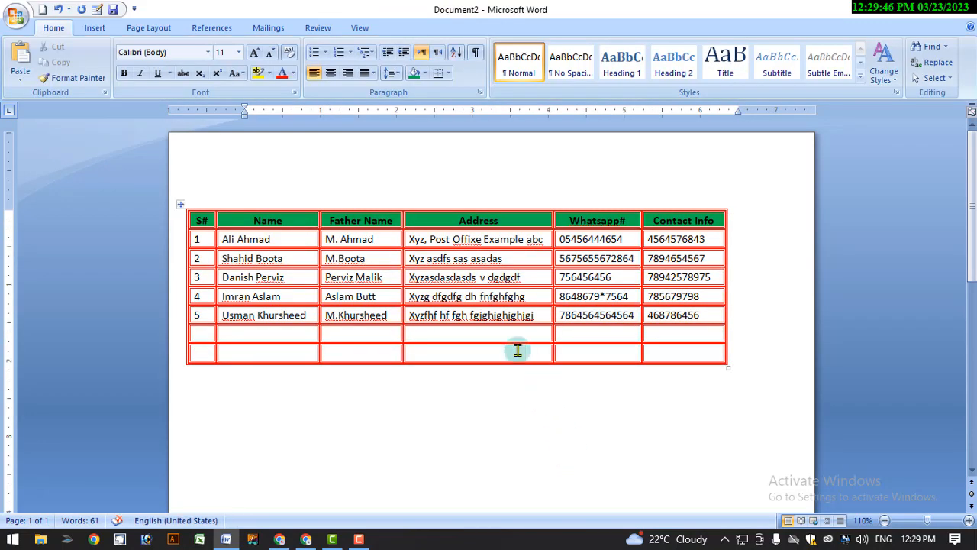
- Set the text direction of the first data row's Name cell to vertical, reading from bottom to top
click(181, 207)
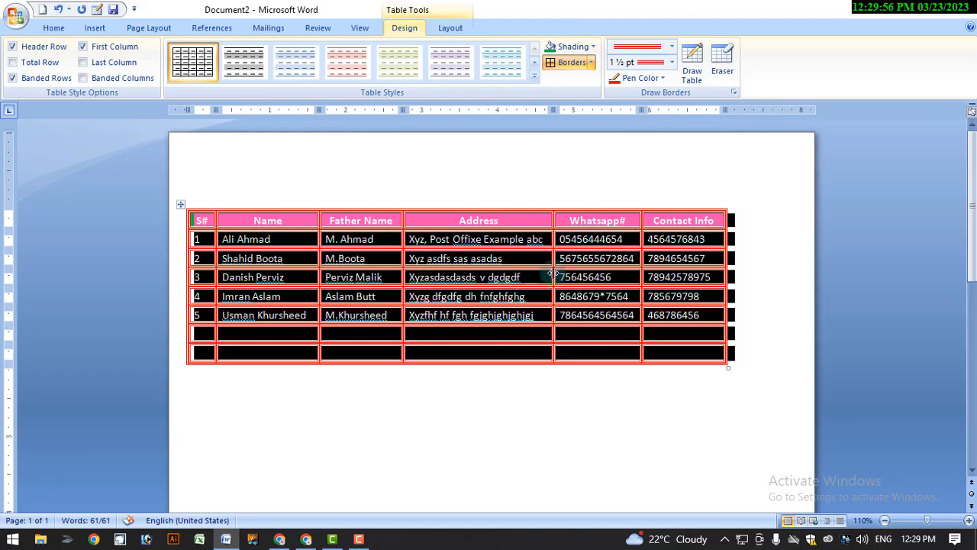
click(305, 260)
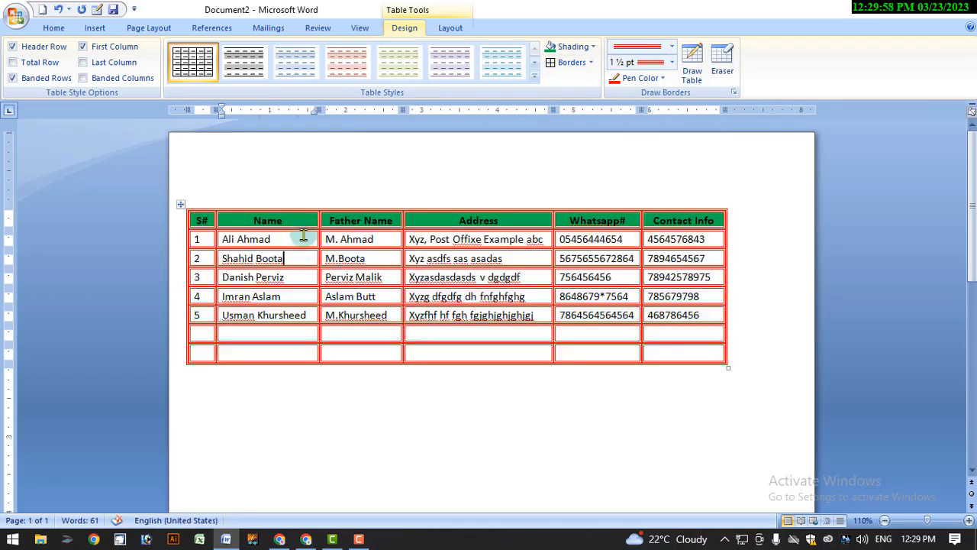
drag(291, 238, 235, 239)
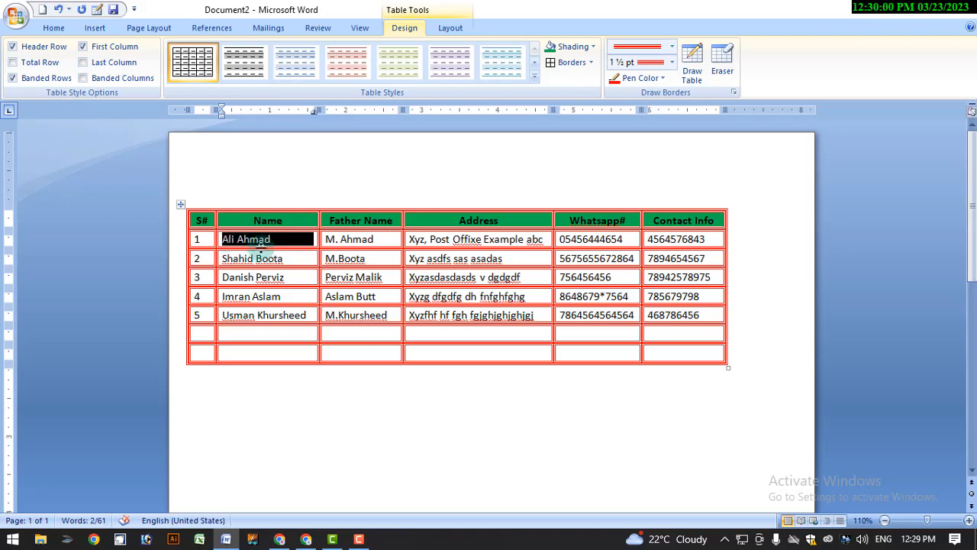
mouse_move(243, 241)
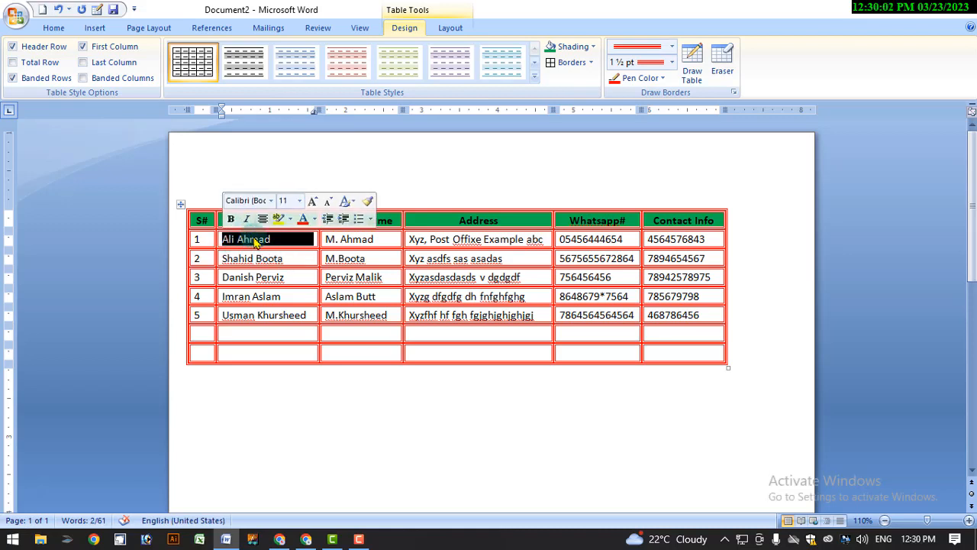
right_click(255, 240)
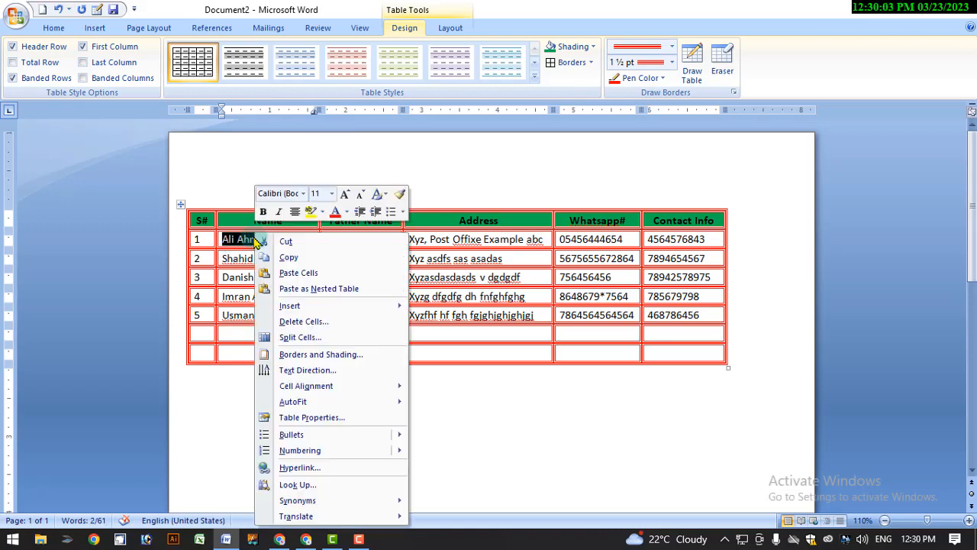
click(321, 370)
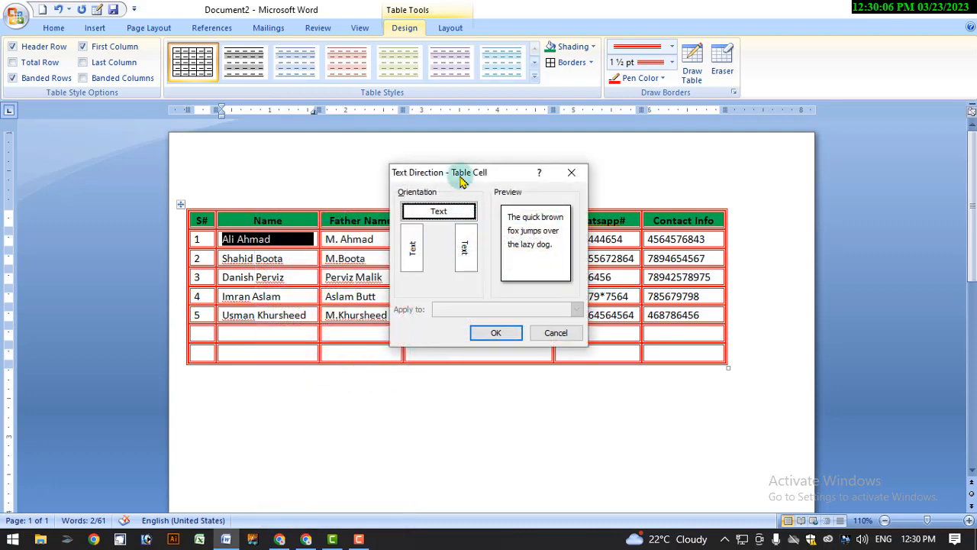
drag(456, 171, 580, 134)
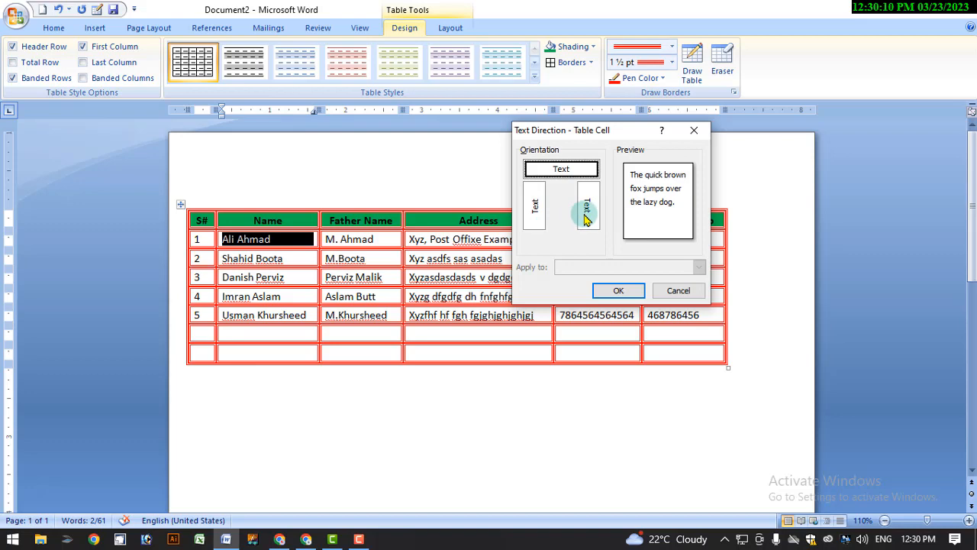
click(535, 212)
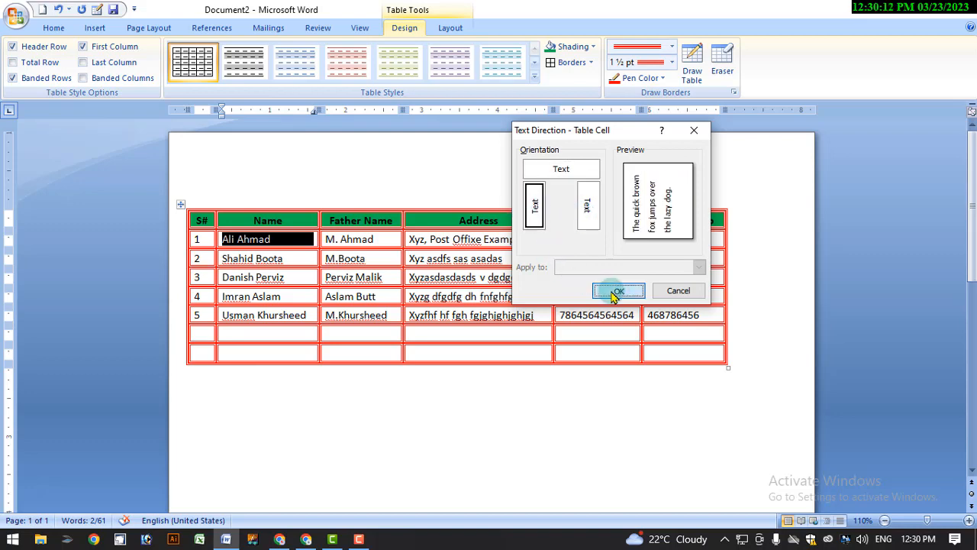
click(619, 290)
click(272, 261)
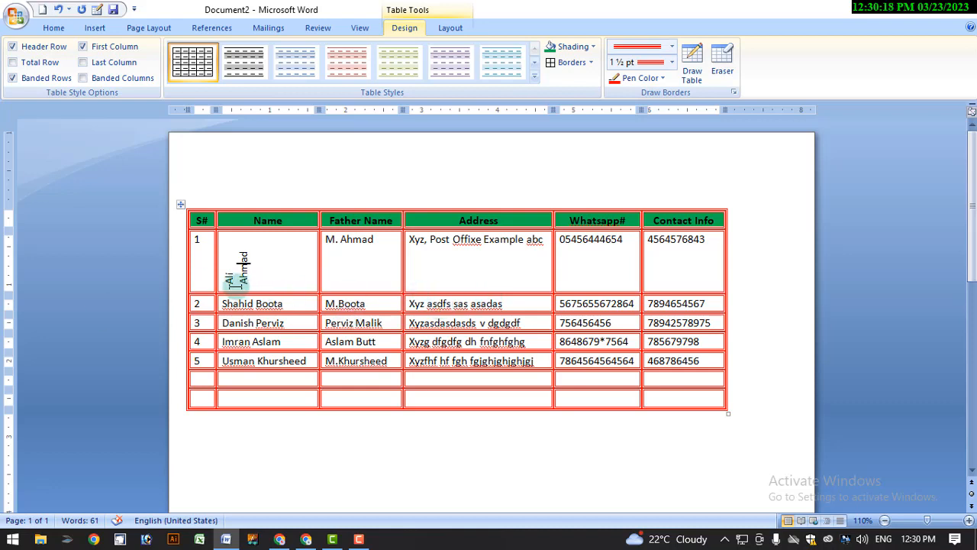
drag(233, 283, 255, 277)
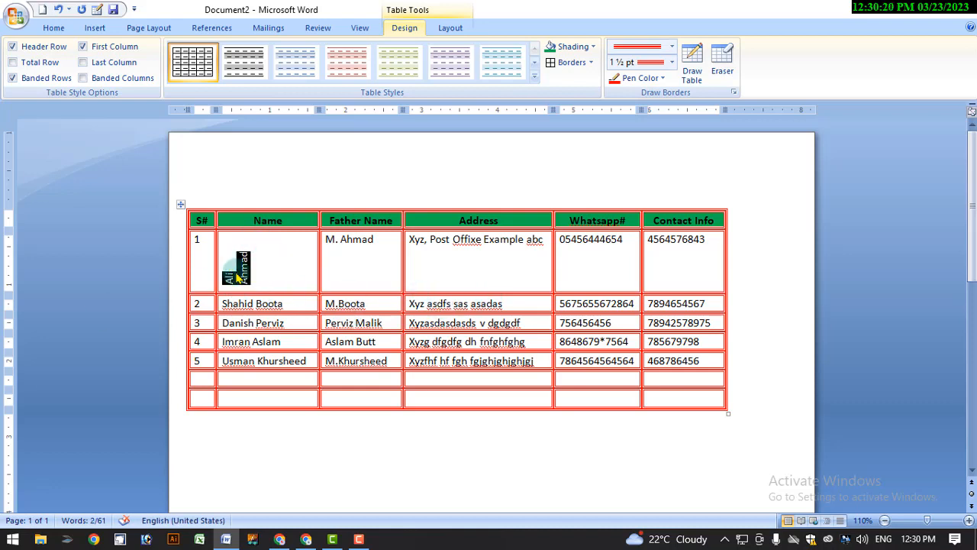
right_click(238, 279)
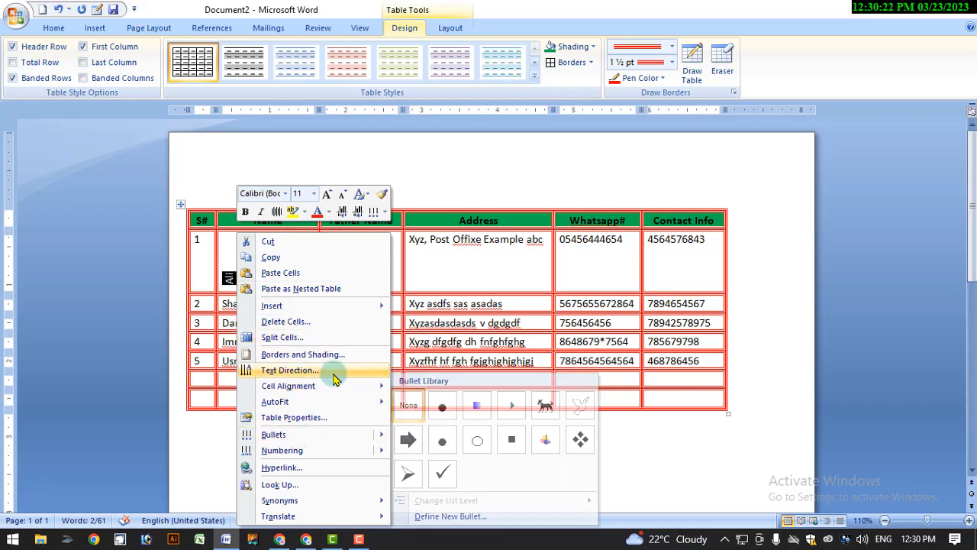
key(Escape)
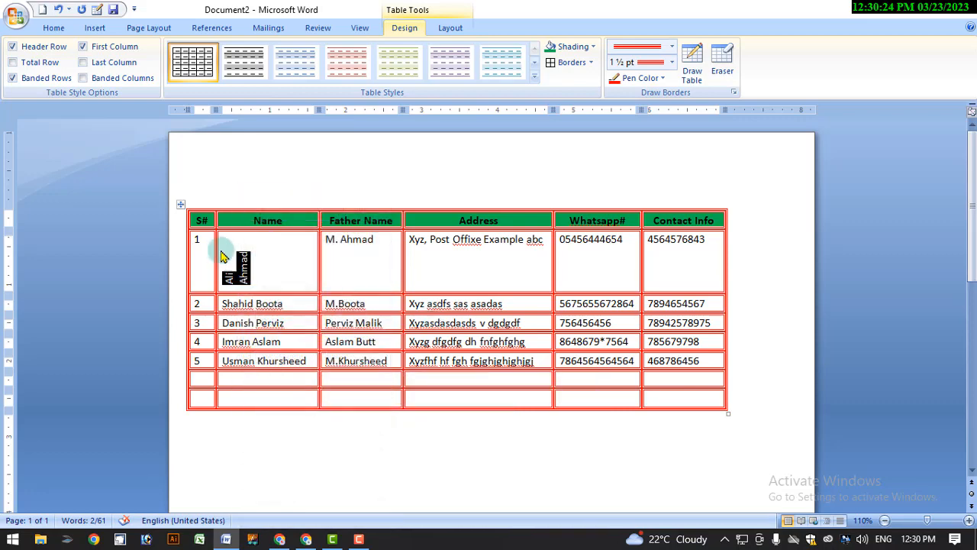
- Center the text horizontally in the first data row's Father Name cell
click(353, 246)
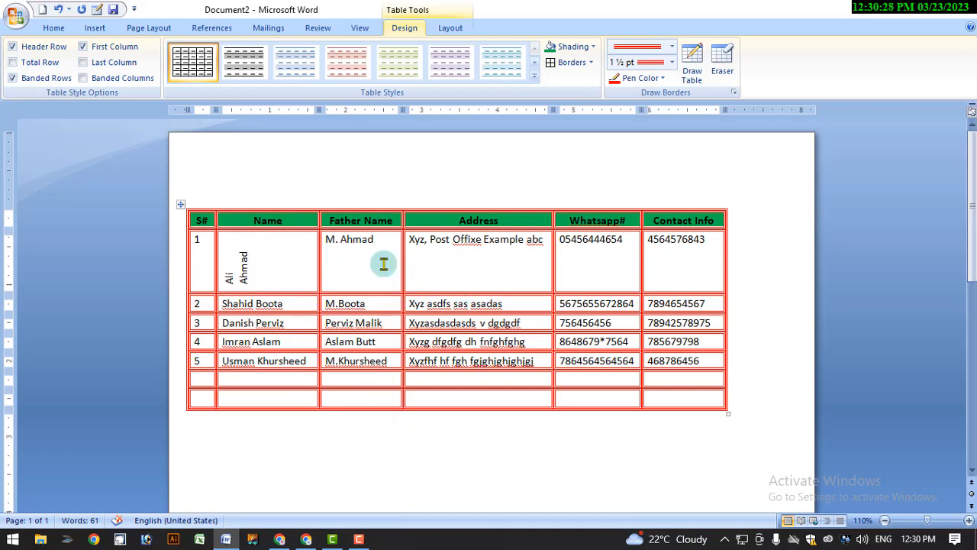
drag(386, 243, 341, 254)
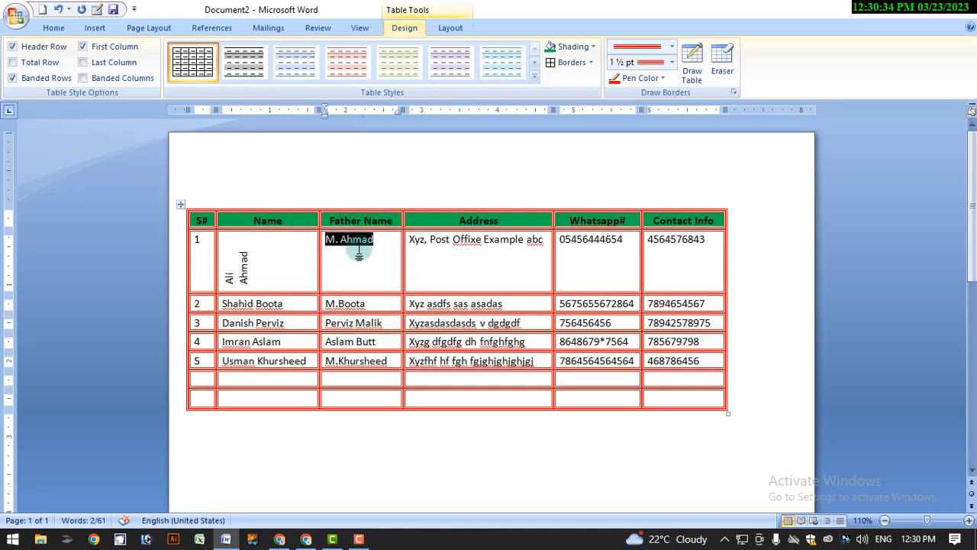
click(52, 28)
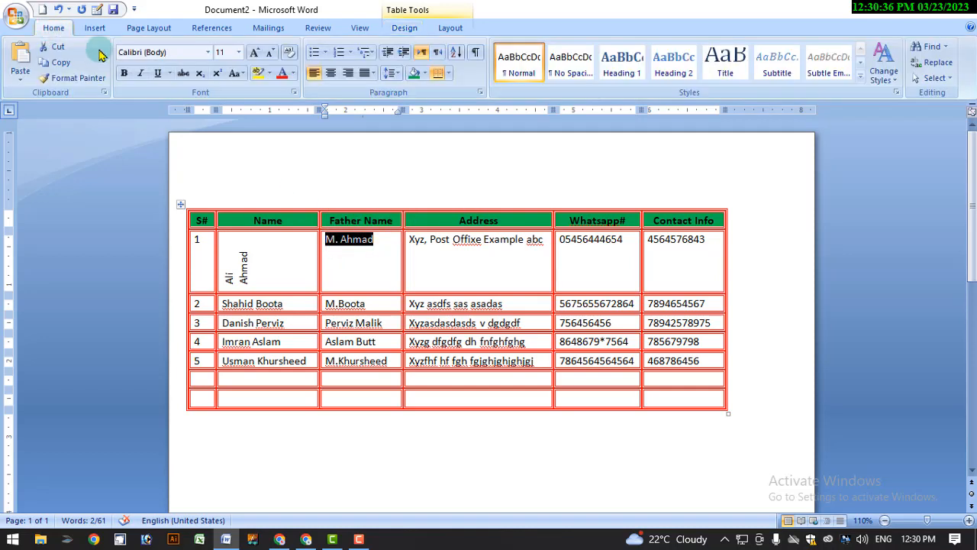
click(331, 73)
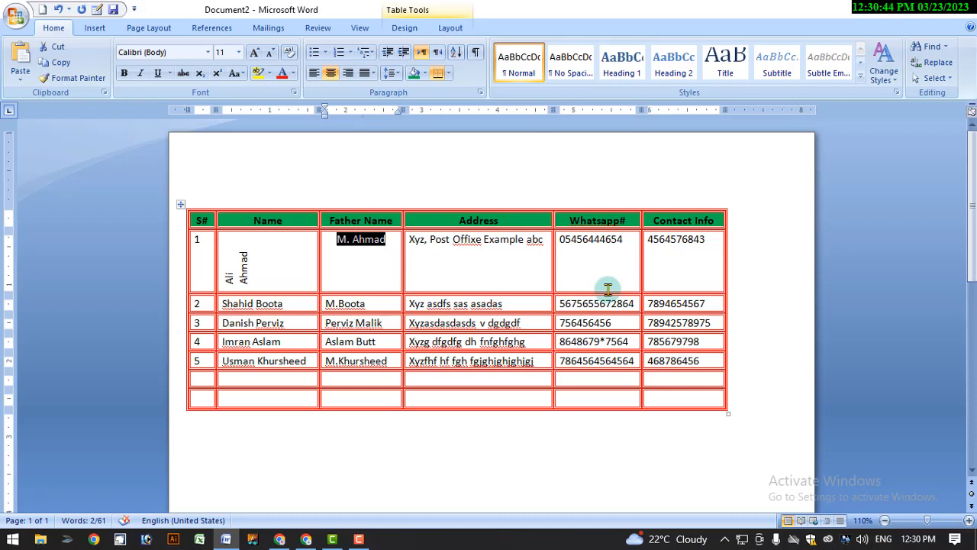
click(375, 260)
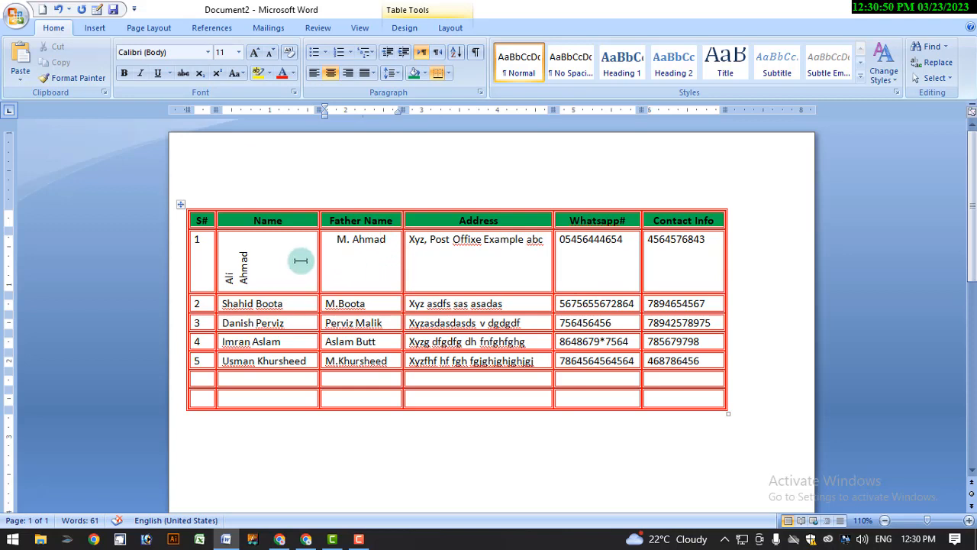
drag(386, 264, 347, 262)
click(347, 262)
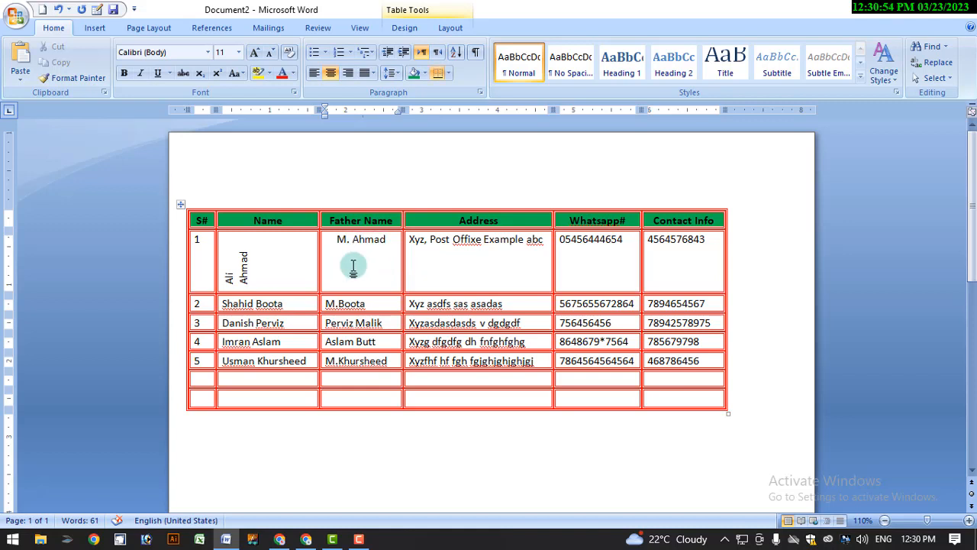
click(353, 239)
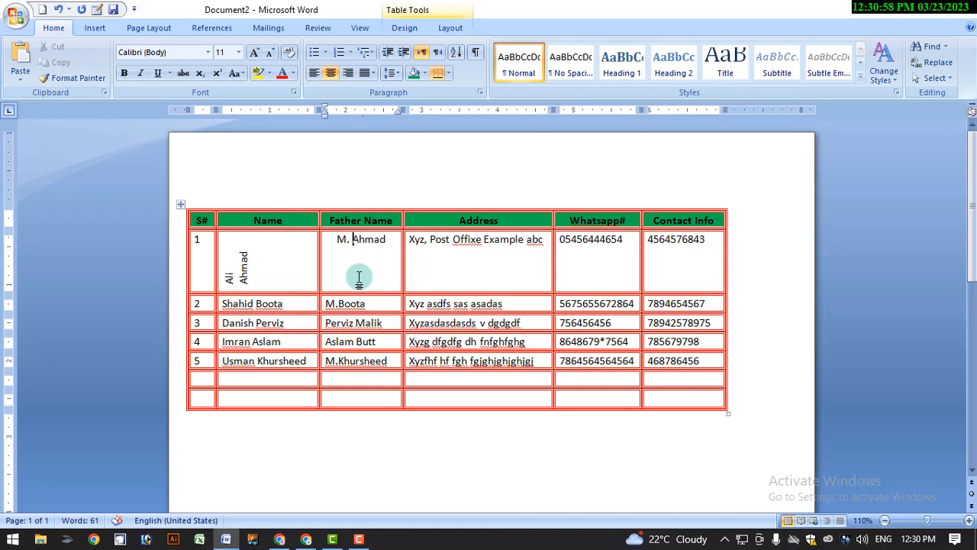
- Center the contents of all cells in the first data row both horizontally and vertically using cell alignment
click(704, 243)
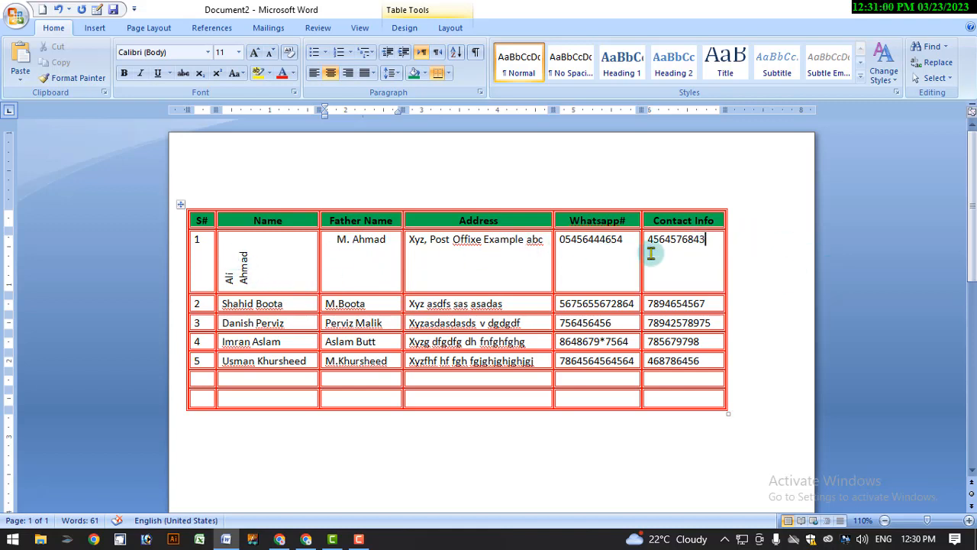
mouse_move(651, 254)
mouse_down()
mouse_move(301, 310)
mouse_move(266, 301)
mouse_move(262, 275)
mouse_move(216, 284)
mouse_move(391, 229)
mouse_move(430, 243)
mouse_up()
right_click(430, 242)
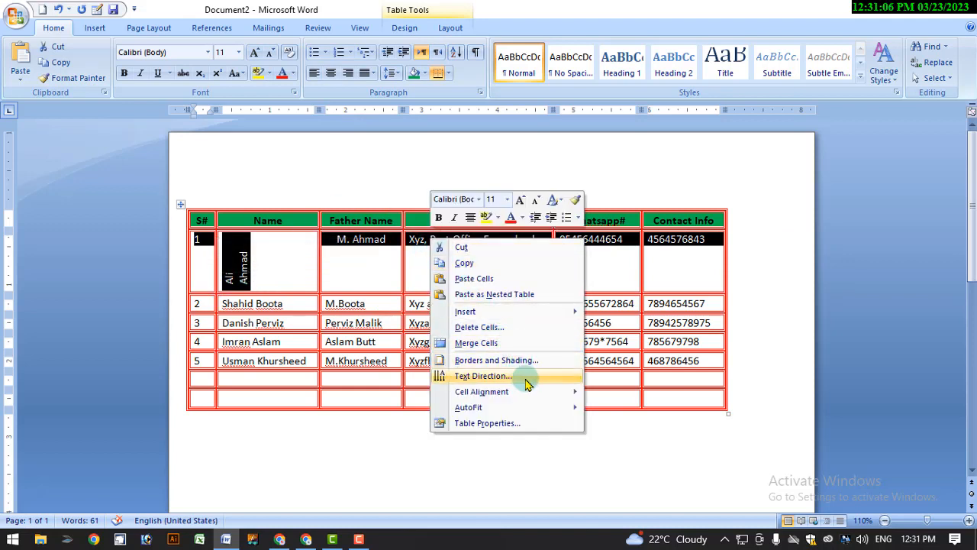
mouse_move(549, 398)
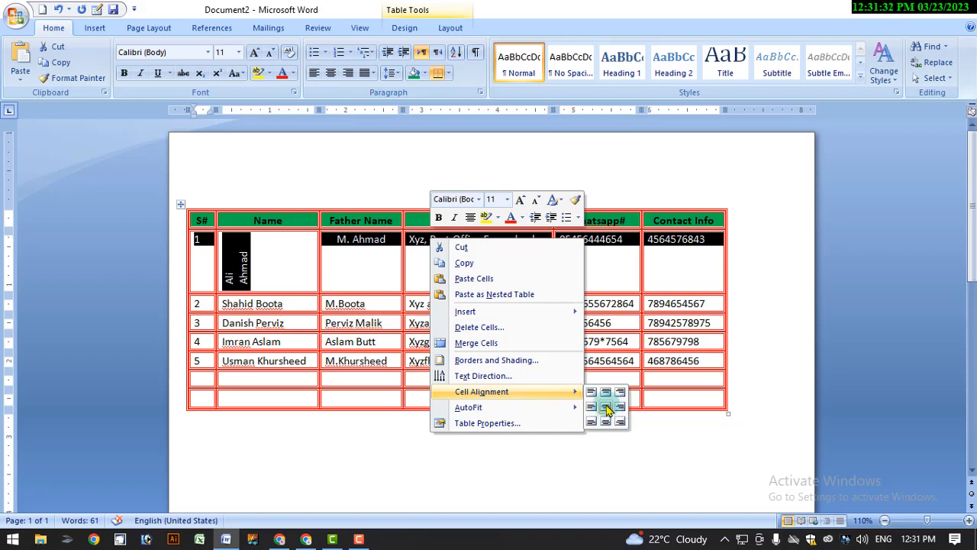
click(607, 410)
click(345, 259)
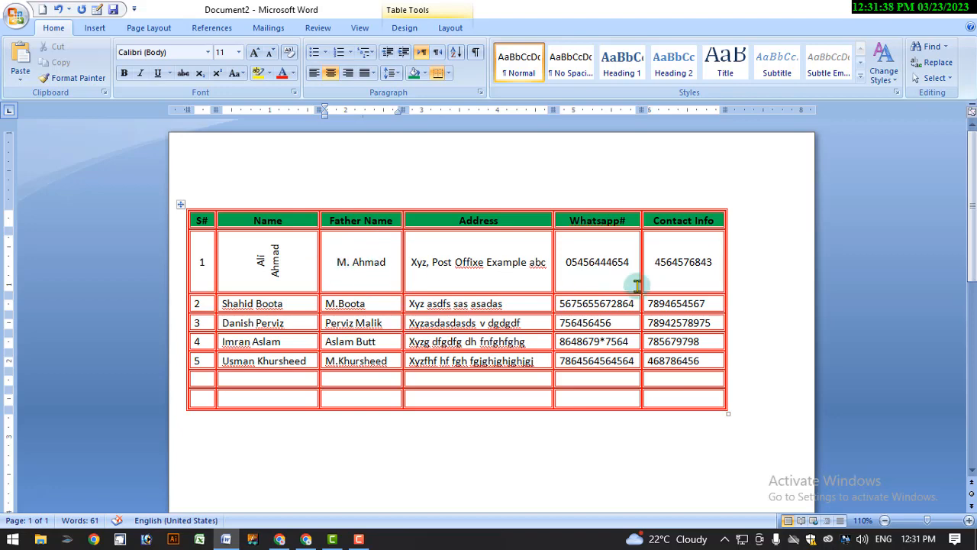
- Switch to the course outline in Google Docs and review the Lecture 6 and Lecture 7 topic lists
click(280, 539)
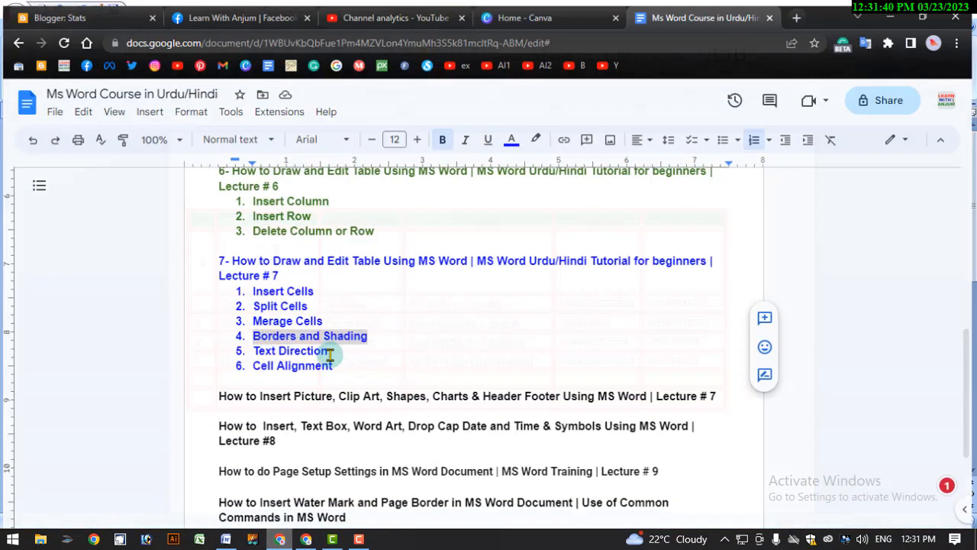
scroll(321, 275, up, 2)
drag(246, 239, 344, 264)
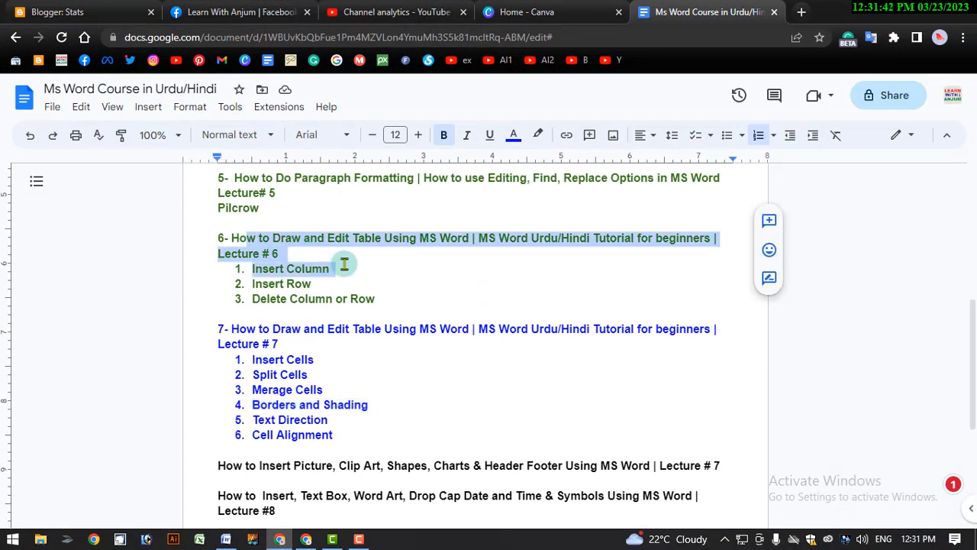
drag(388, 297, 223, 239)
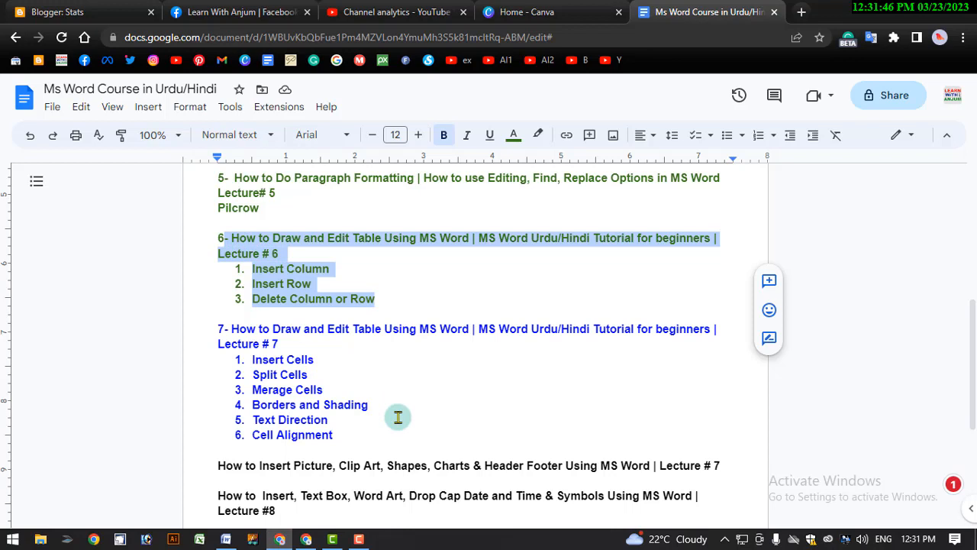
mouse_move(252, 360)
mouse_down()
mouse_move(316, 361)
mouse_move(334, 390)
mouse_move(362, 404)
mouse_move(371, 435)
mouse_up()
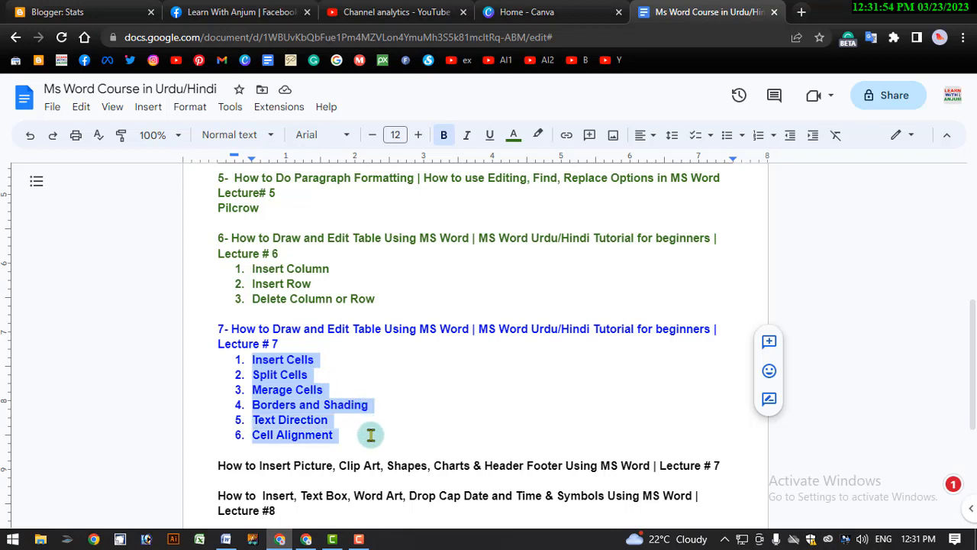
click(356, 446)
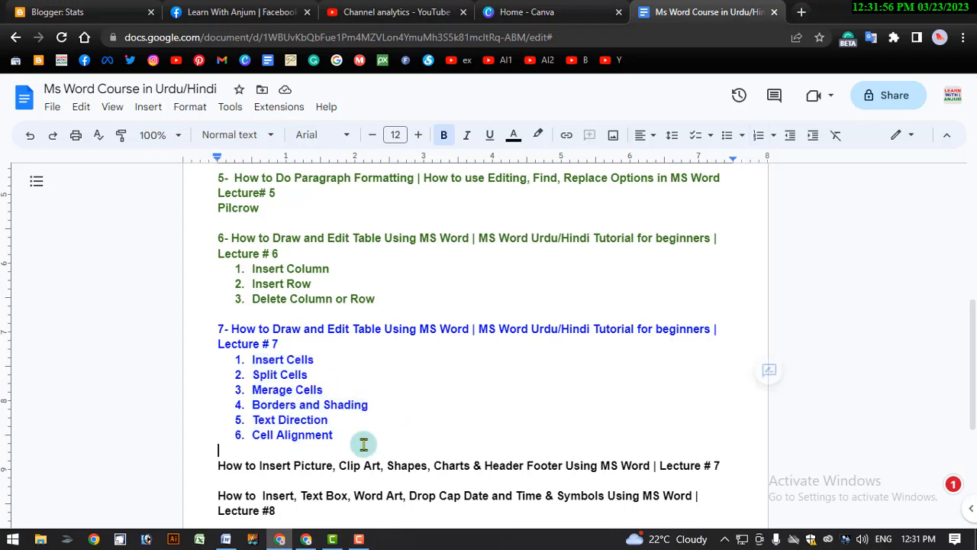
click(358, 537)
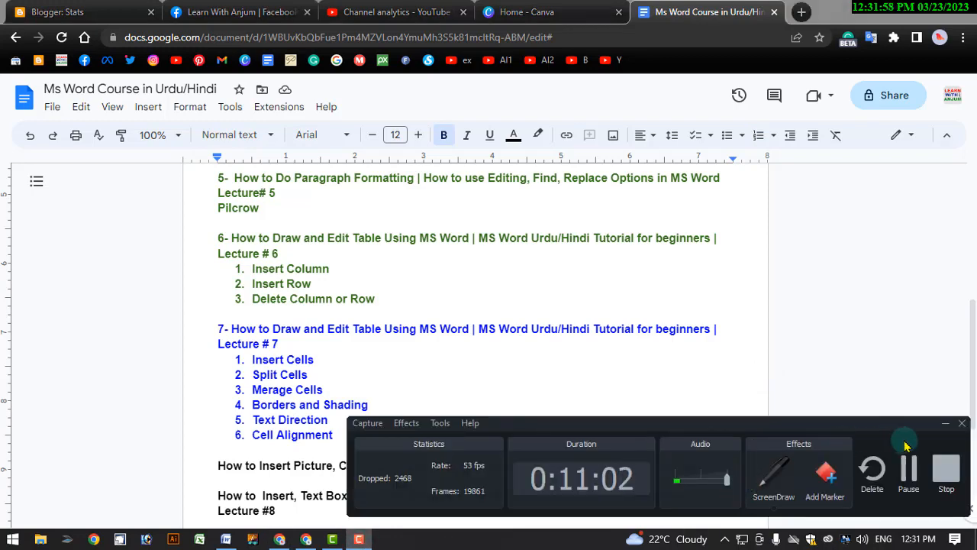
click(949, 422)
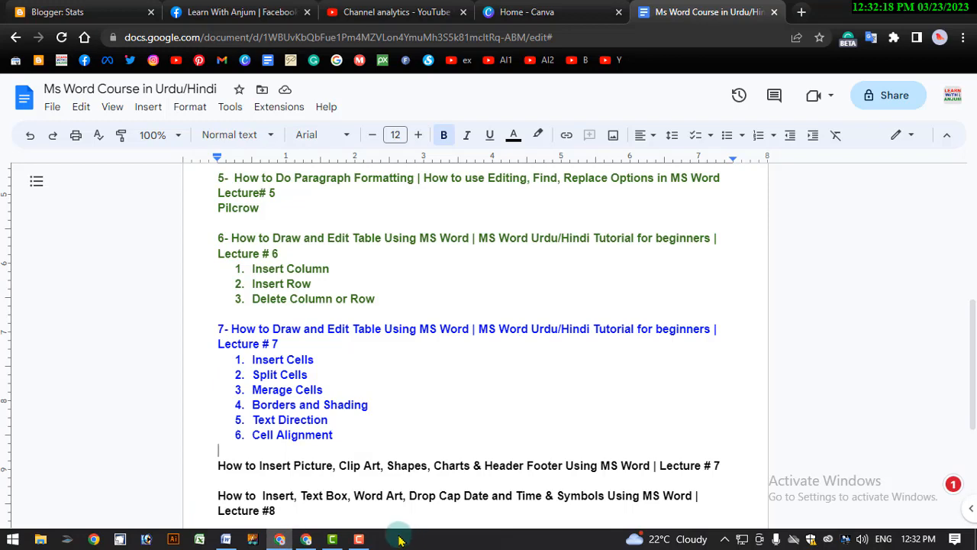
click(359, 539)
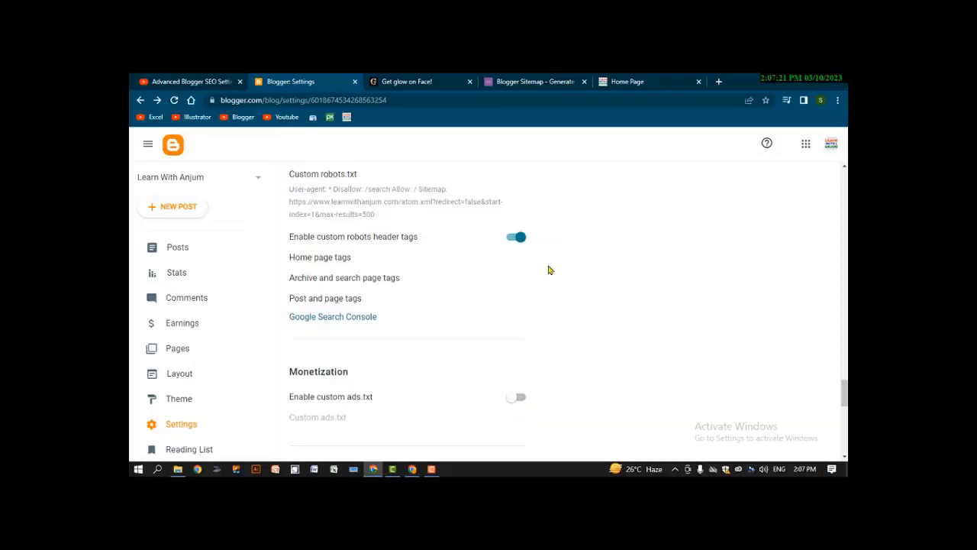